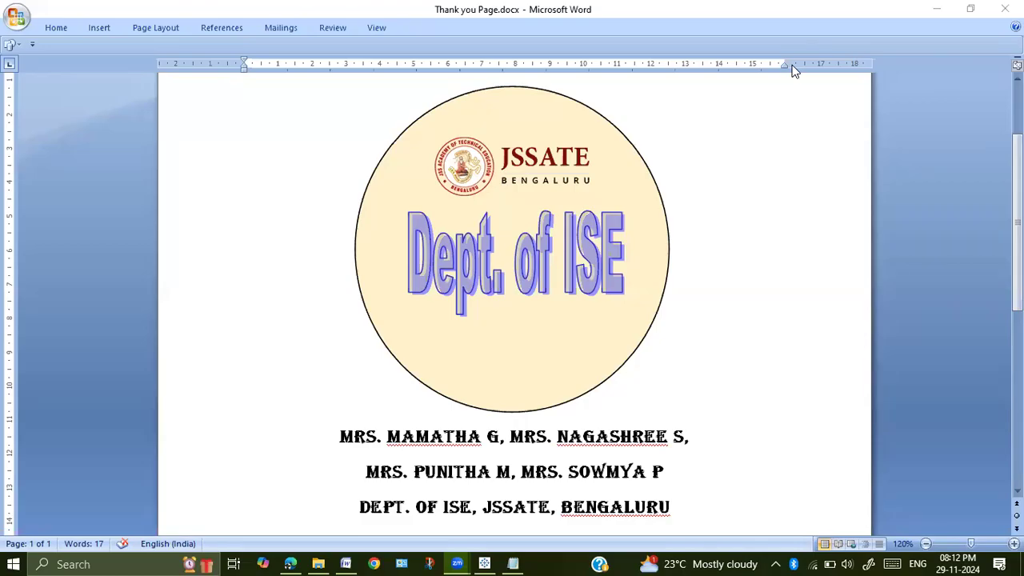
Step: Highlight line iv of item 9 in the syllabus PDF: the donut chart of revenue per region
{"action": "left_click", "coordinate": [292, 563]}
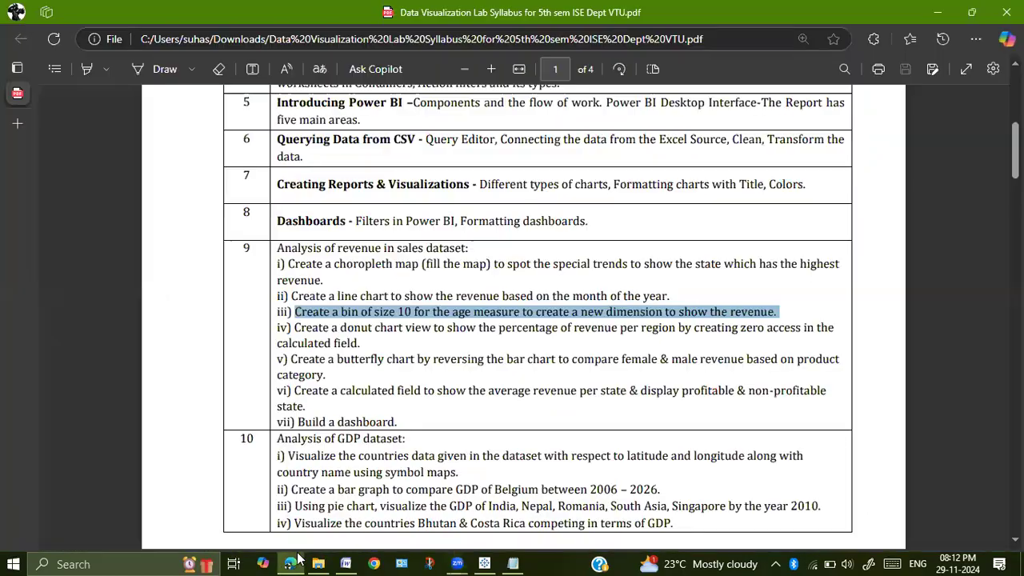
{"action": "left_click_drag", "start_coordinate": [296, 328], "coordinate": [370, 346]}
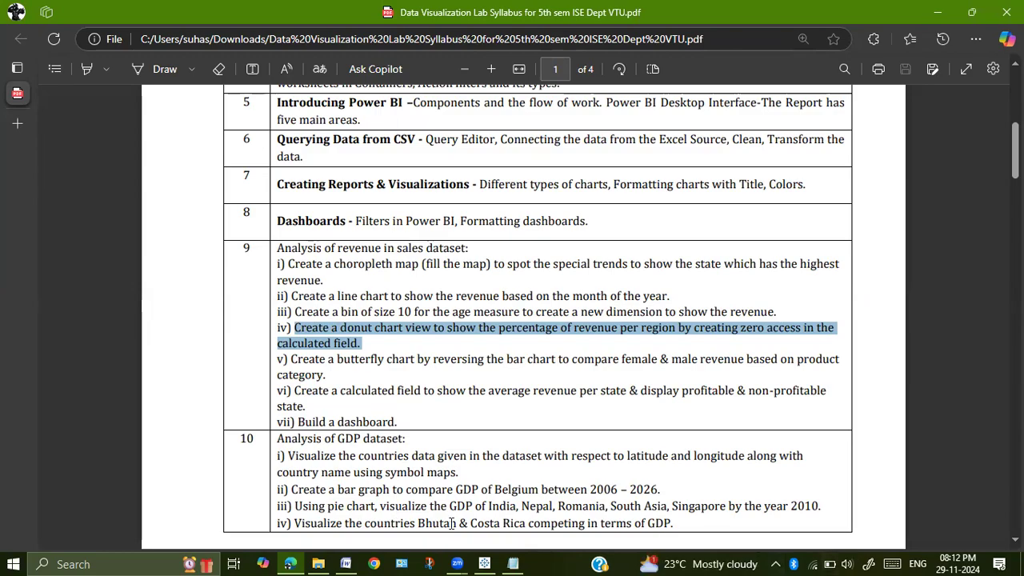
Step: In a new Tableau worksheet, colour the marks by Region and set the mark type to Pie
{"action": "left_click", "coordinate": [485, 564]}
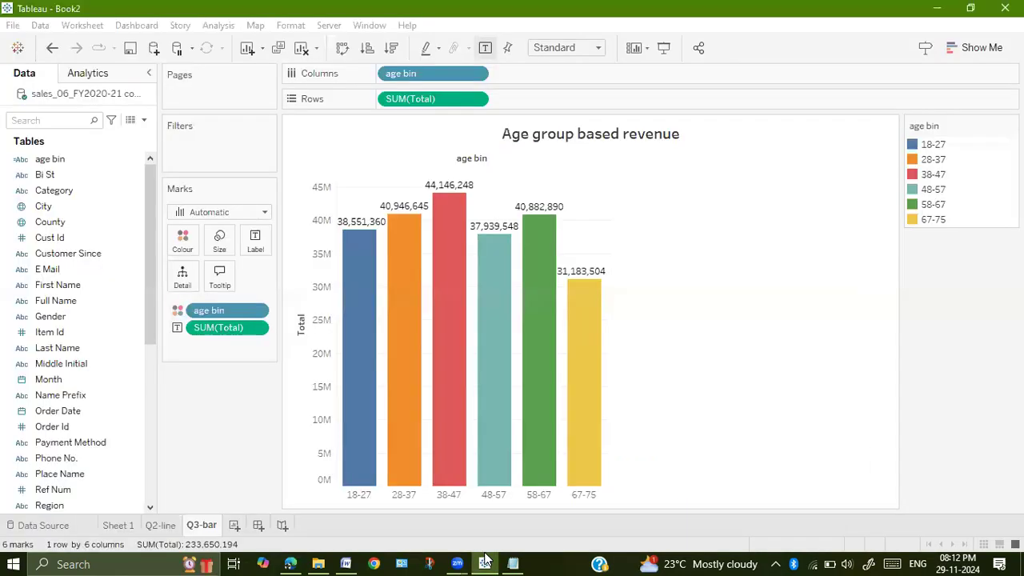
{"action": "left_click", "coordinate": [234, 525]}
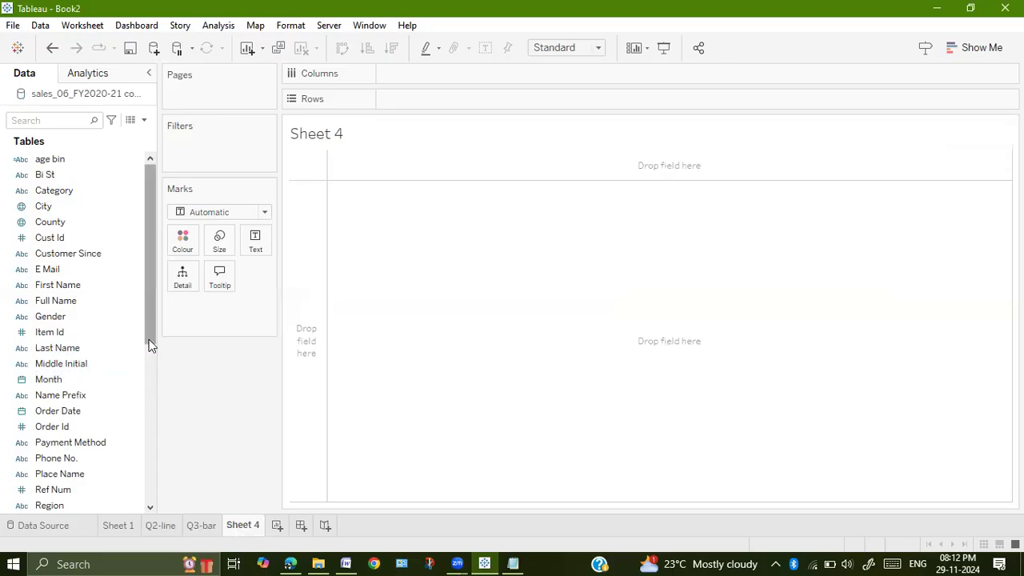
{"action": "left_click_drag", "start_coordinate": [152, 284], "coordinate": [151, 322]}
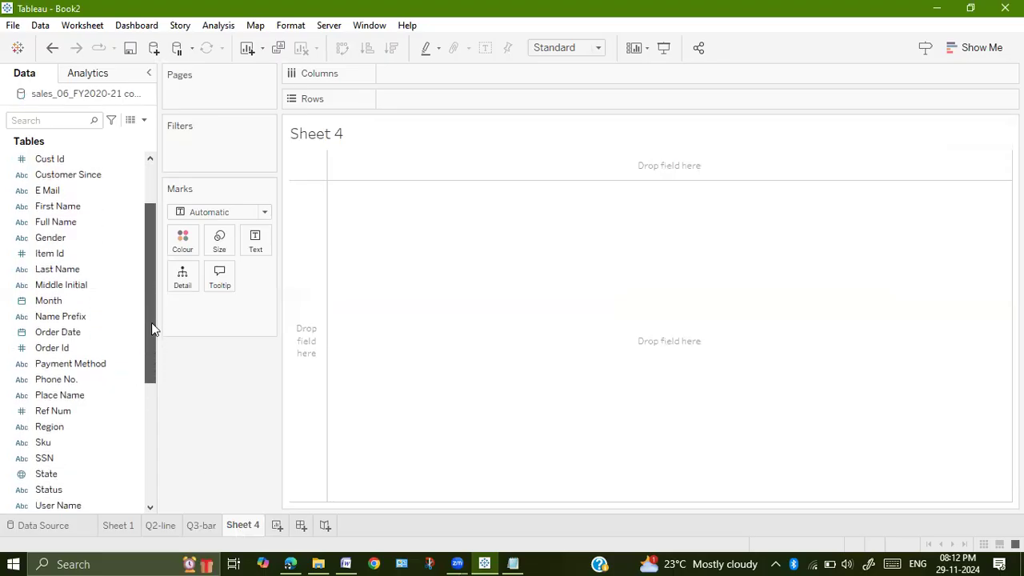
{"action": "left_click_drag", "start_coordinate": [58, 433], "coordinate": [179, 251]}
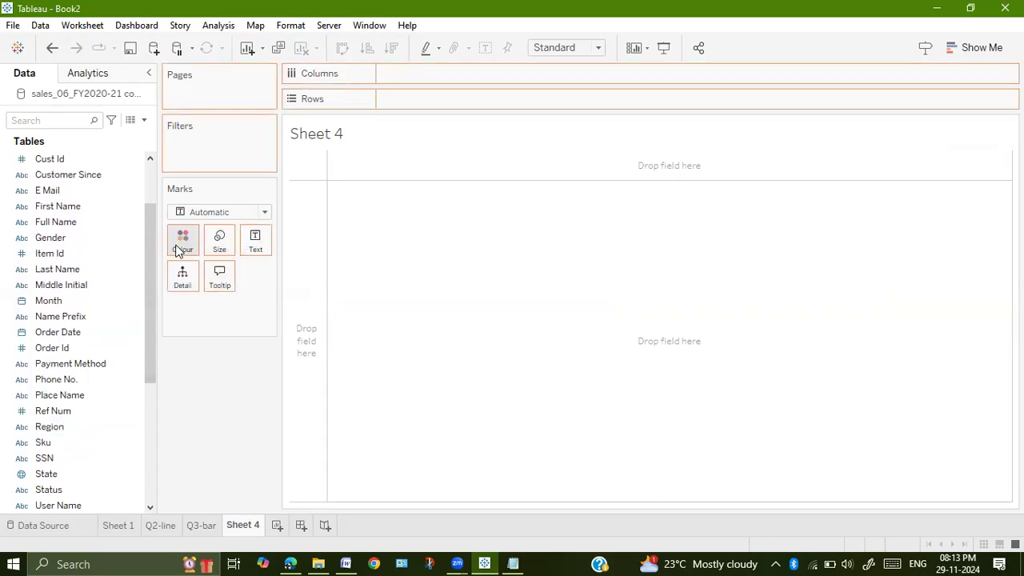
{"action": "left_click", "coordinate": [265, 212]}
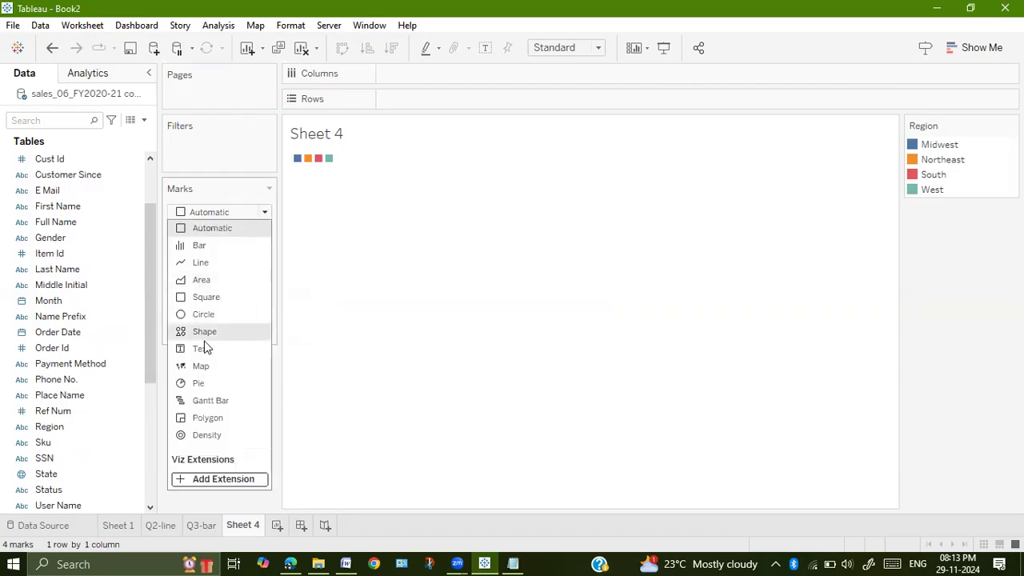
{"action": "left_click", "coordinate": [206, 383]}
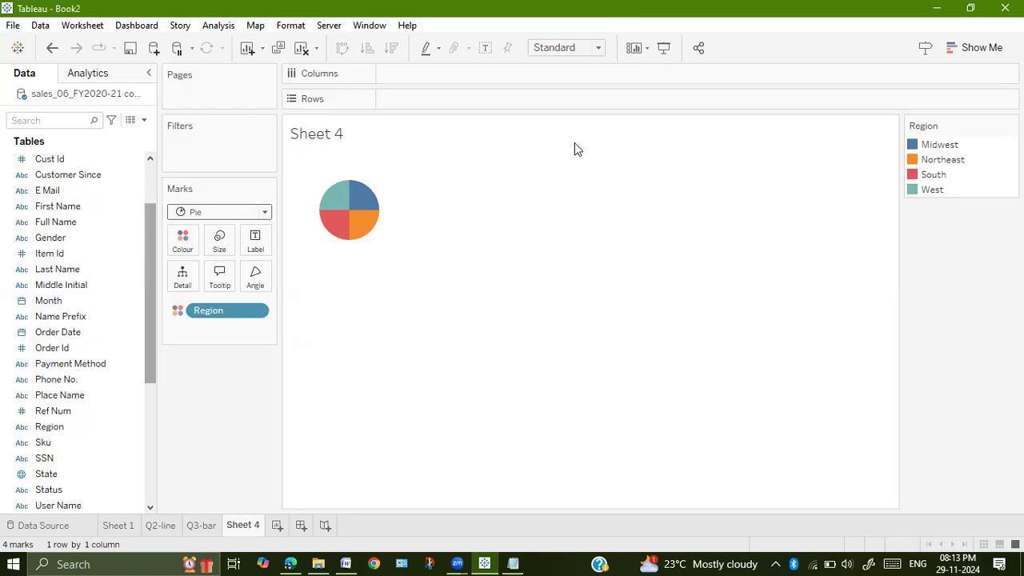
{"action": "left_click", "coordinate": [567, 47]}
Step: Fit the view to Entire View and drive the pie Angle with SUM(Total)
{"action": "left_click", "coordinate": [556, 107]}
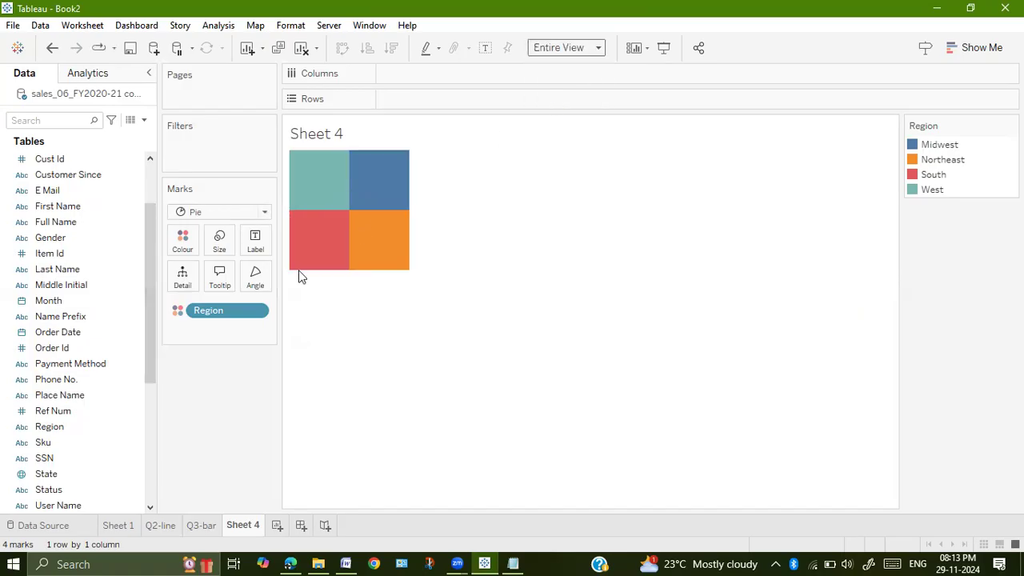
{"action": "left_click_drag", "start_coordinate": [144, 344], "coordinate": [159, 484]}
{"action": "left_click_drag", "start_coordinate": [84, 411], "coordinate": [259, 277]}
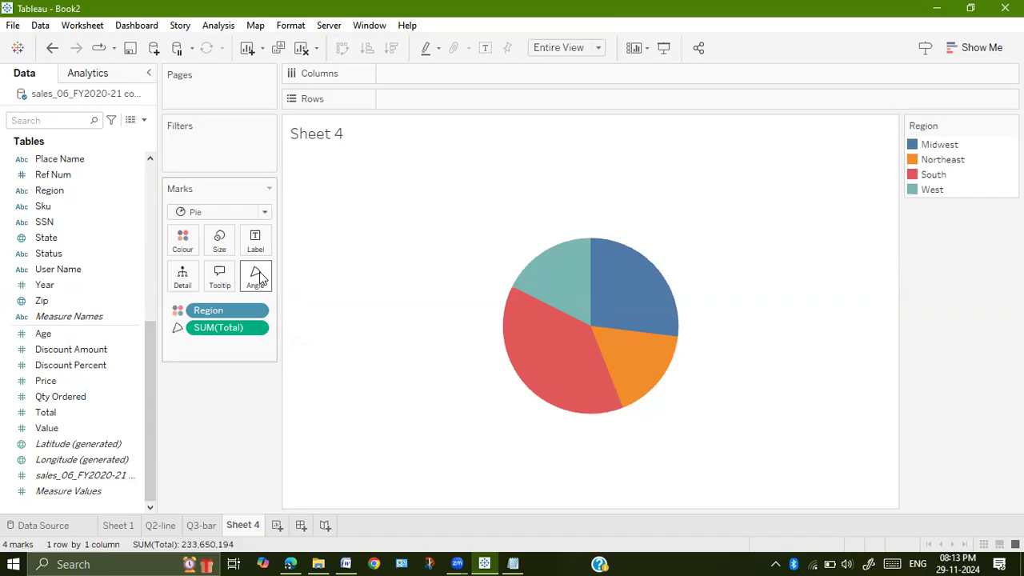
Step: Create a calculated field named 'zero' whose formula is 0
{"action": "left_click", "coordinate": [143, 119]}
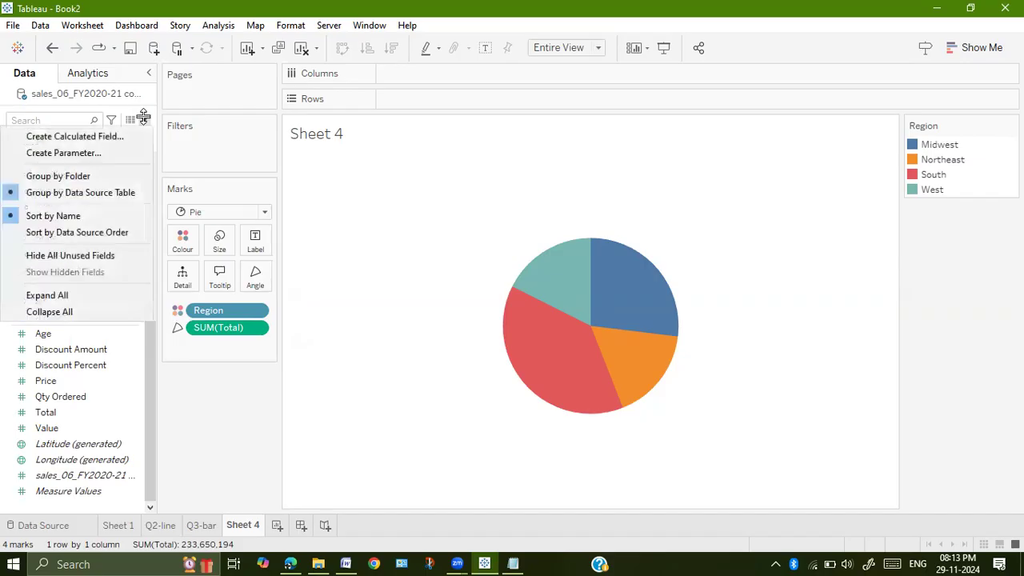
{"action": "left_click", "coordinate": [126, 136]}
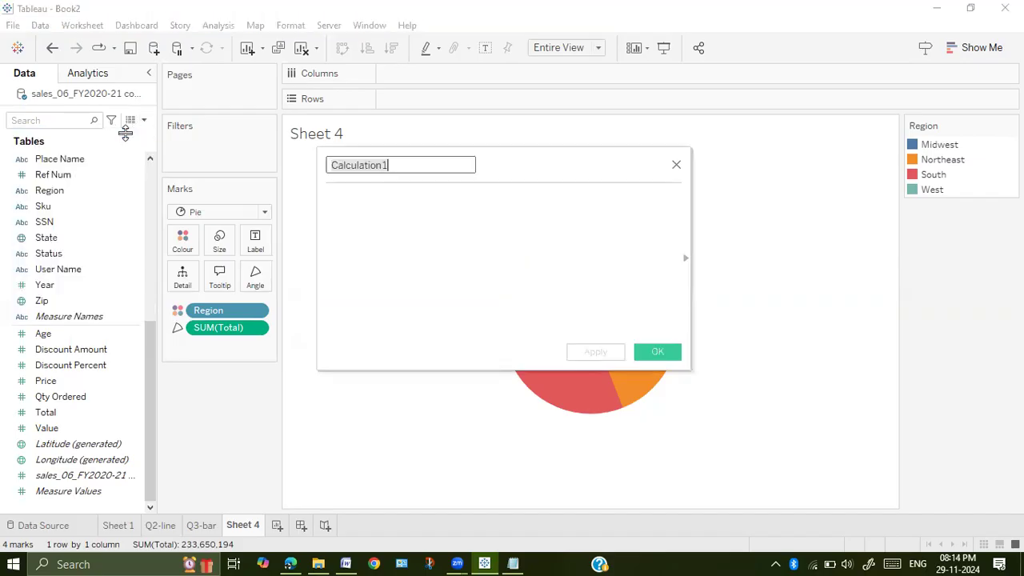
{"action": "key", "text": "BackSpace"}
{"action": "type", "text": "zero"}
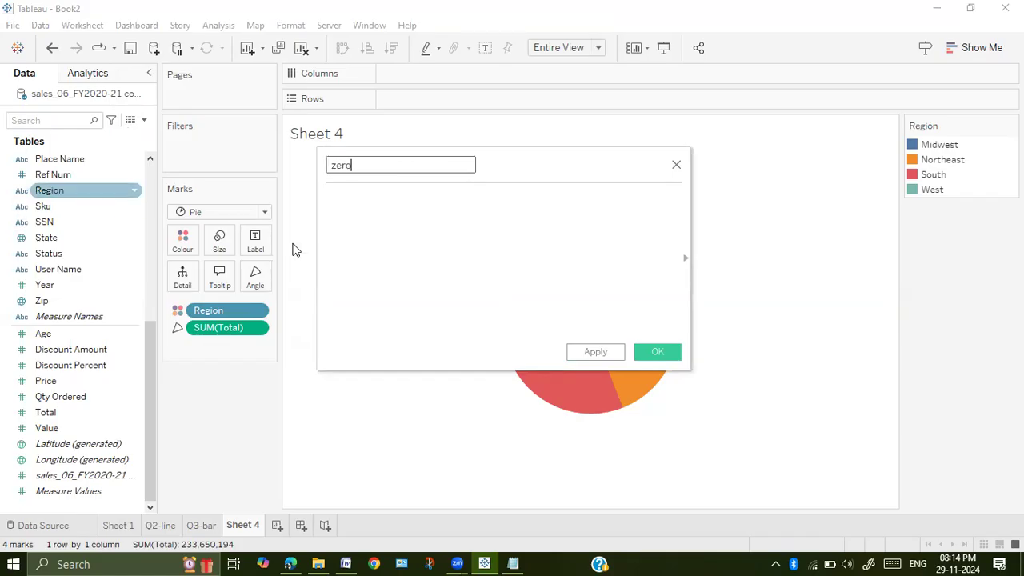
{"action": "left_click", "coordinate": [338, 220]}
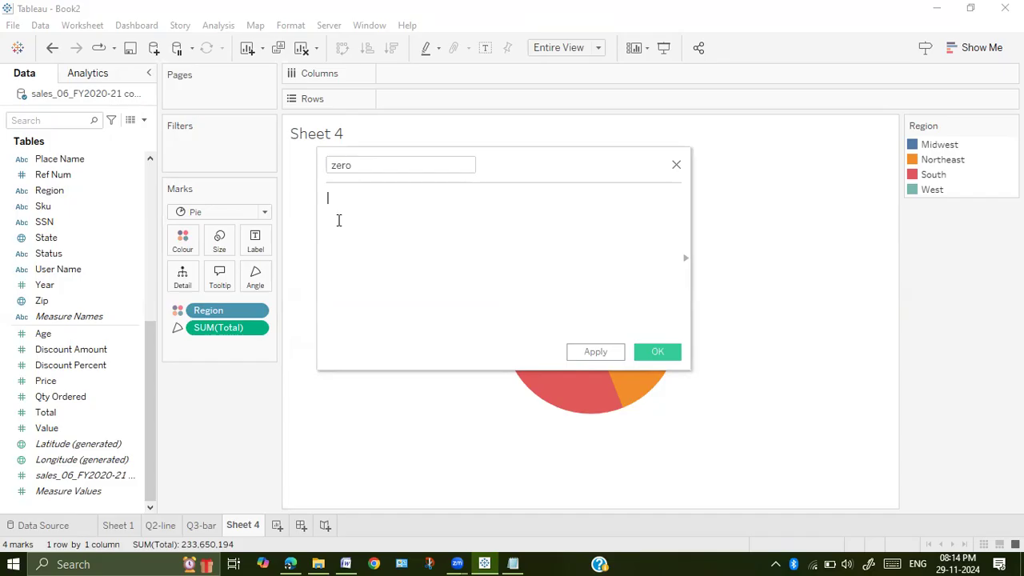
{"action": "type", "text": "0"}
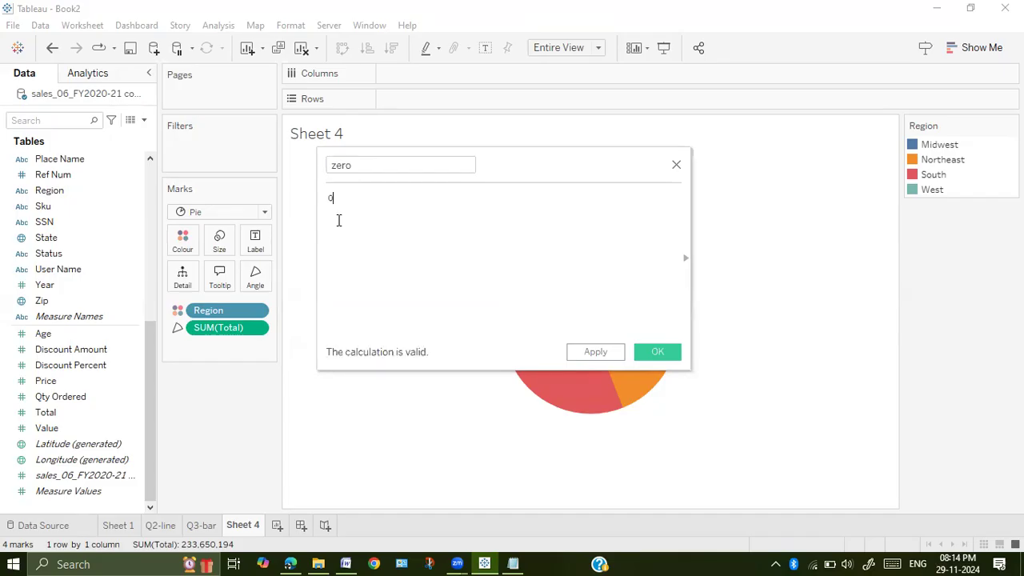
{"action": "left_click", "coordinate": [593, 353]}
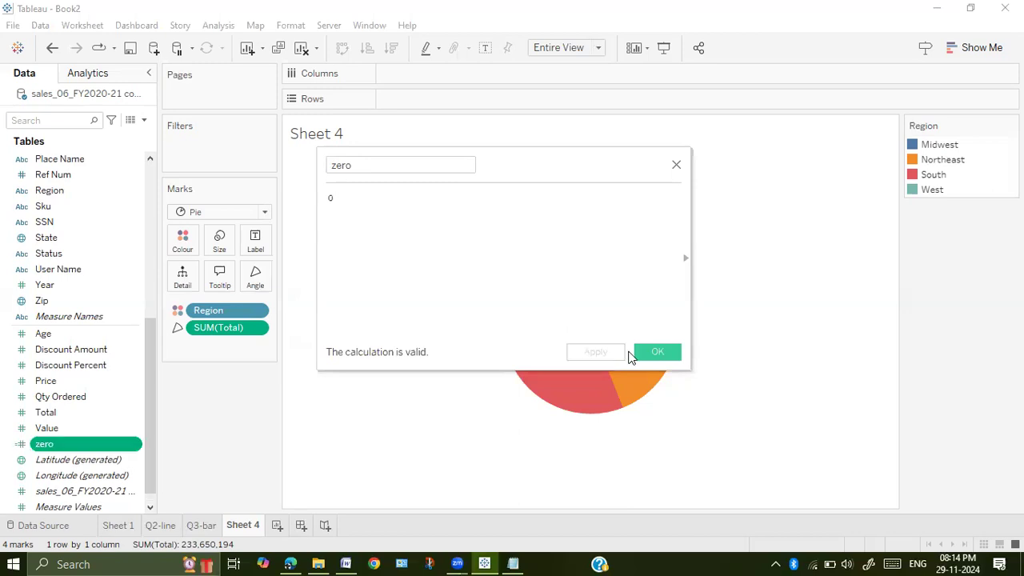
{"action": "left_click", "coordinate": [652, 354]}
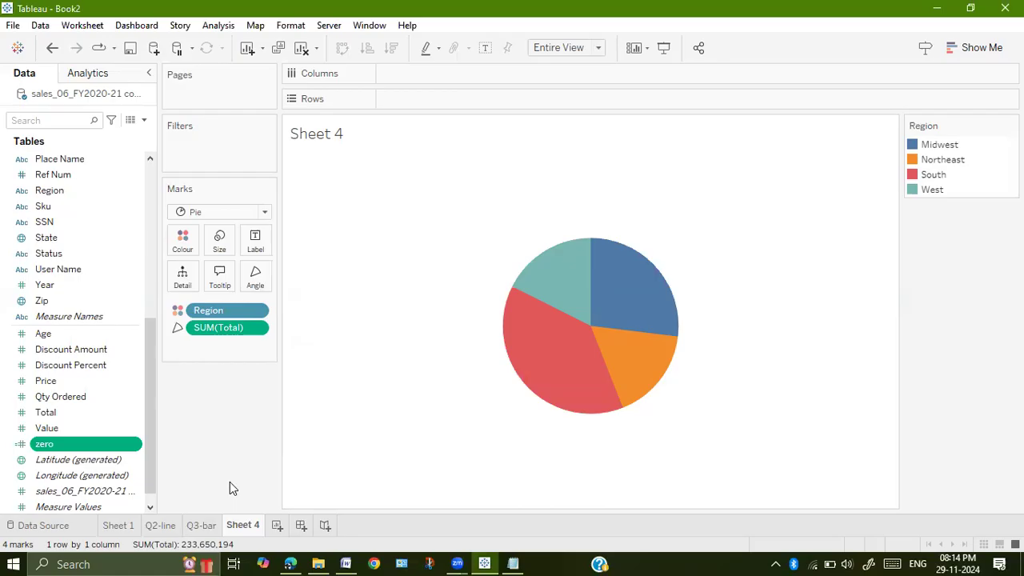
Step: Place the zero field on Rows twice, producing two SUM(zero) pills with stacked region pies
{"action": "left_click", "coordinate": [78, 433], "text": "ctrl"}
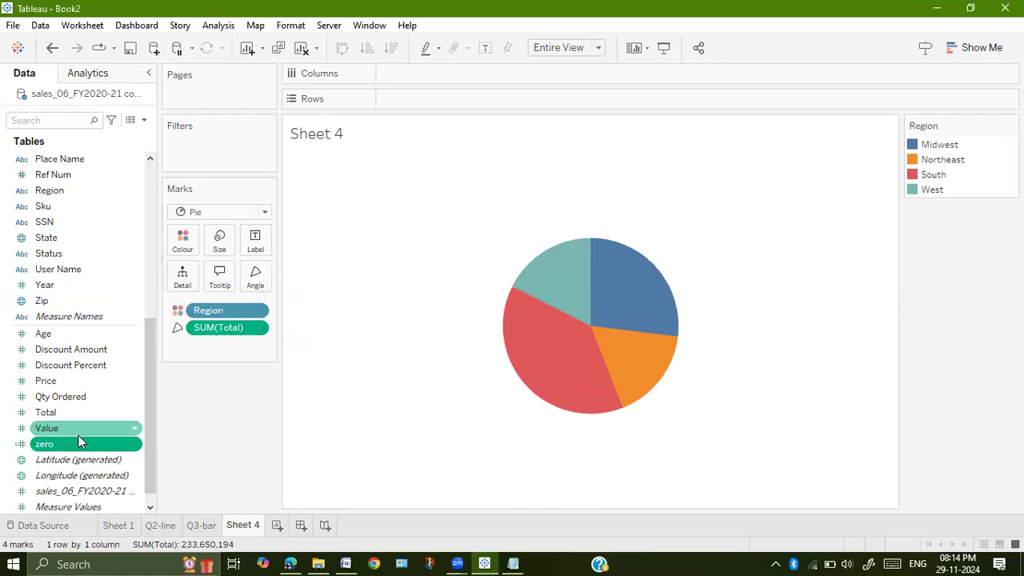
{"action": "left_click", "coordinate": [82, 445]}
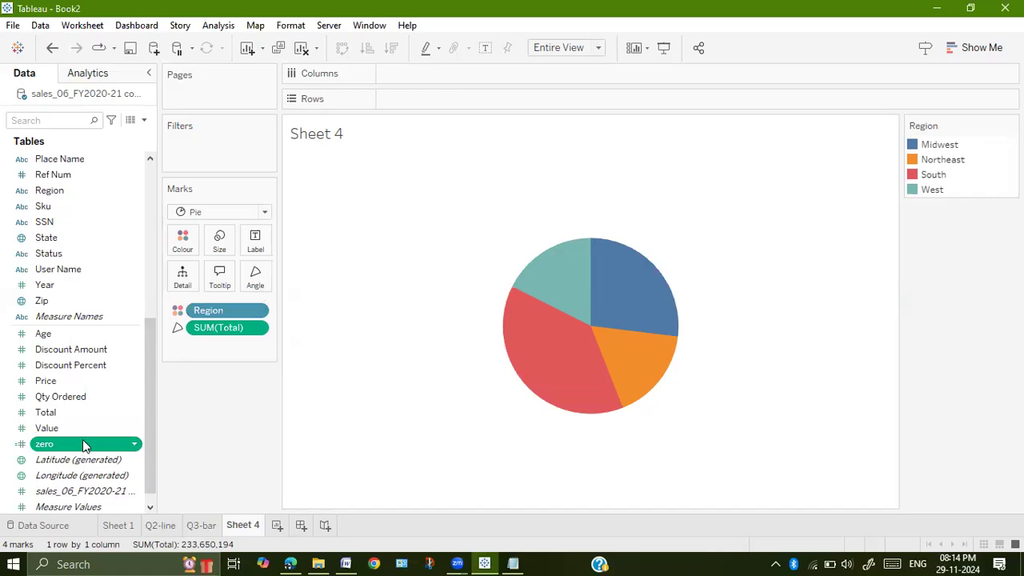
{"action": "left_click_drag", "start_coordinate": [82, 441], "coordinate": [437, 105]}
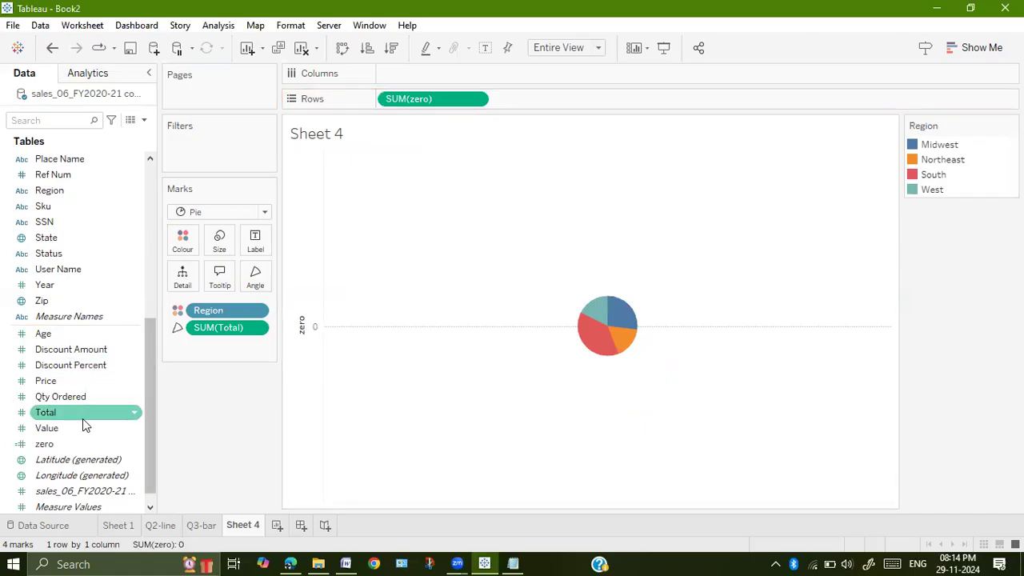
{"action": "left_click_drag", "start_coordinate": [60, 442], "coordinate": [560, 105]}
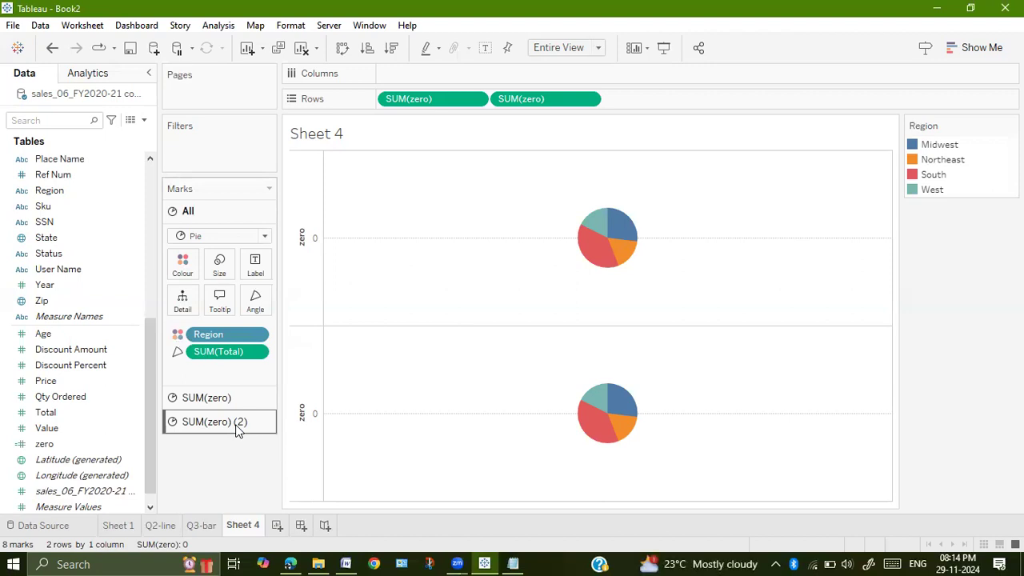
Step: Increase the mark size of the top SUM(zero) pie
{"action": "left_click", "coordinate": [202, 398]}
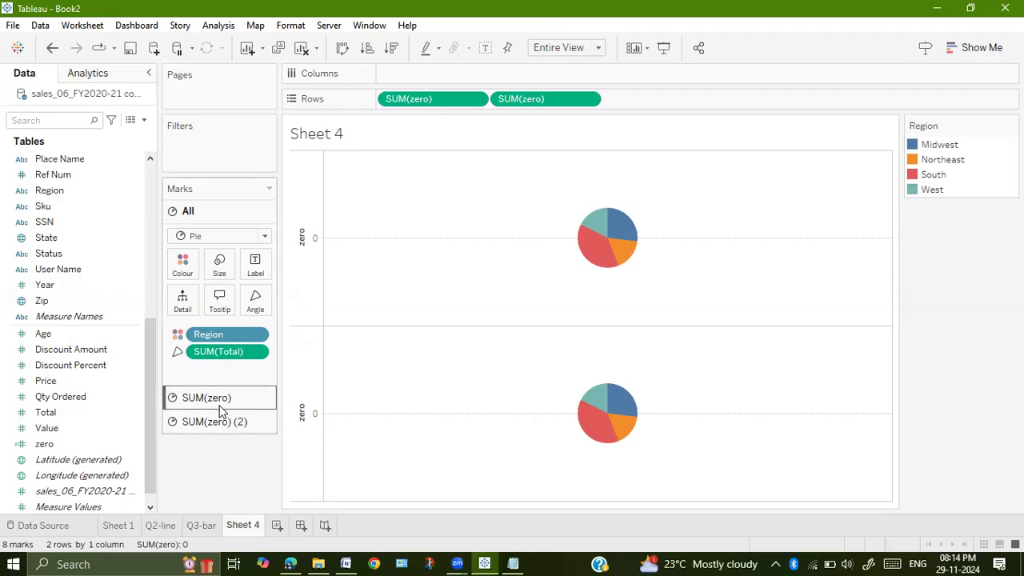
{"action": "left_click", "coordinate": [221, 404]}
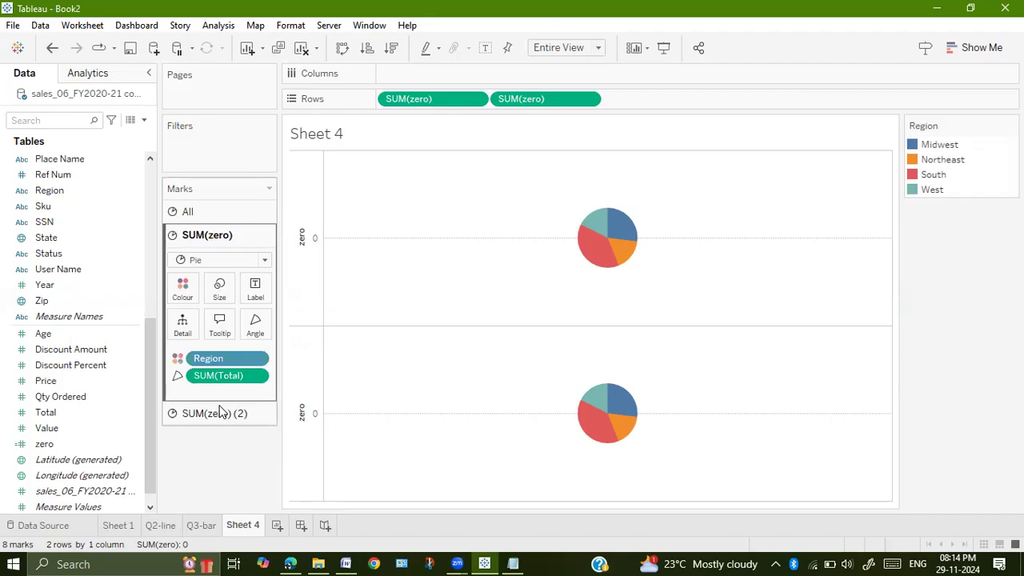
{"action": "left_click", "coordinate": [220, 294]}
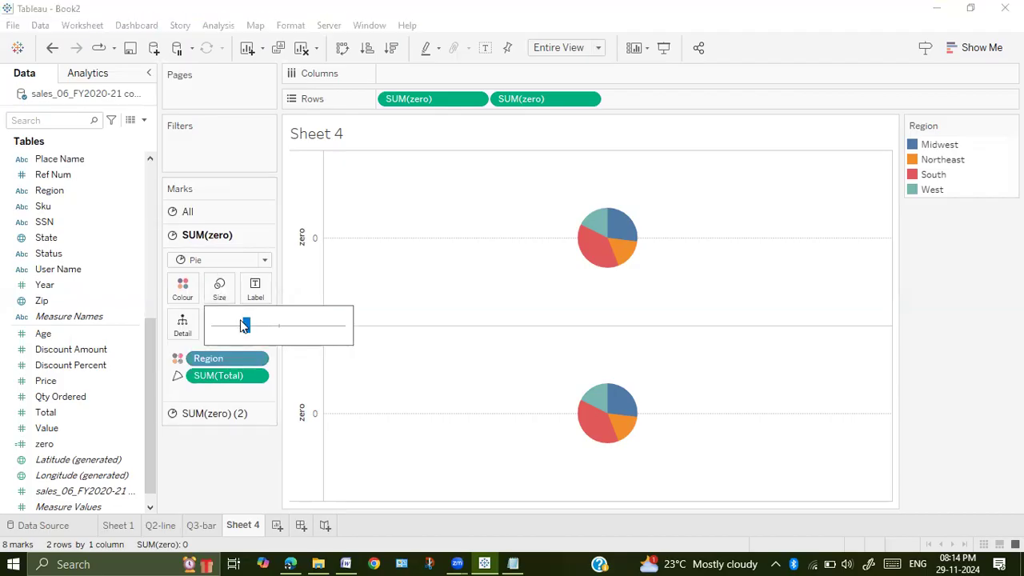
{"action": "left_click_drag", "start_coordinate": [244, 325], "coordinate": [292, 331]}
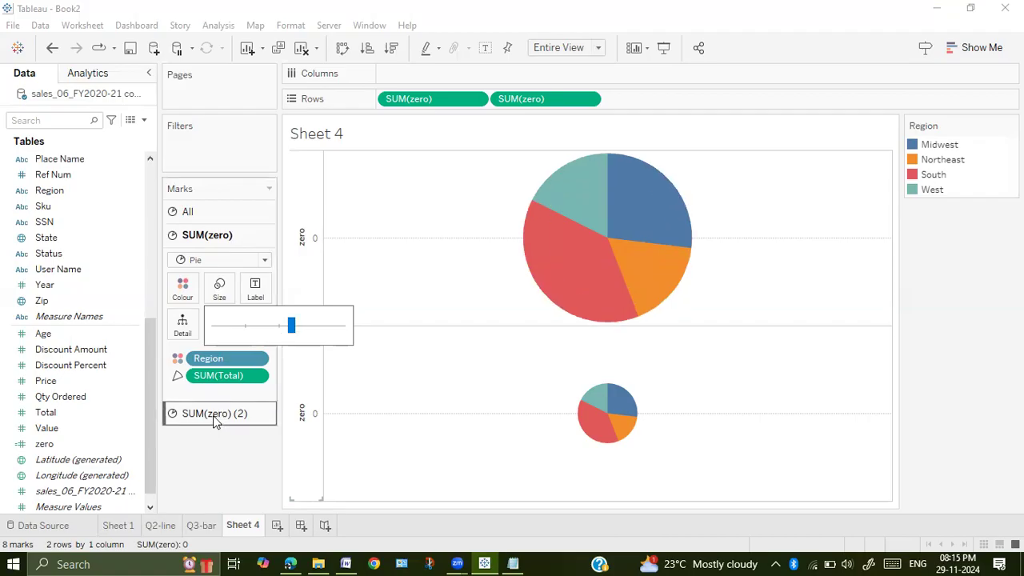
Step: Remove Region colouring from the bottom pie and label it with total revenue, 233,650,194
{"action": "left_click", "coordinate": [214, 413]}
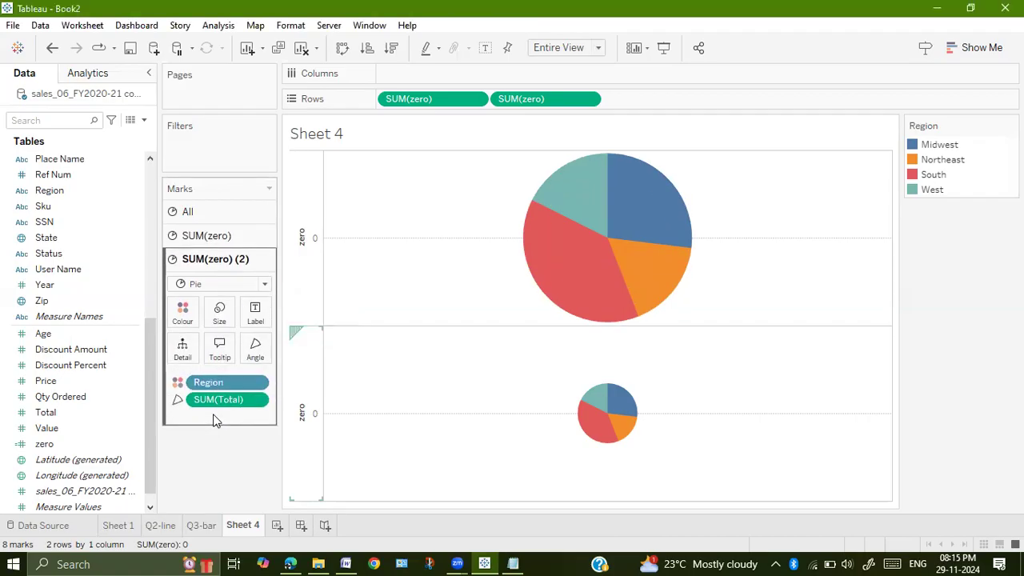
{"action": "right_click", "coordinate": [254, 384]}
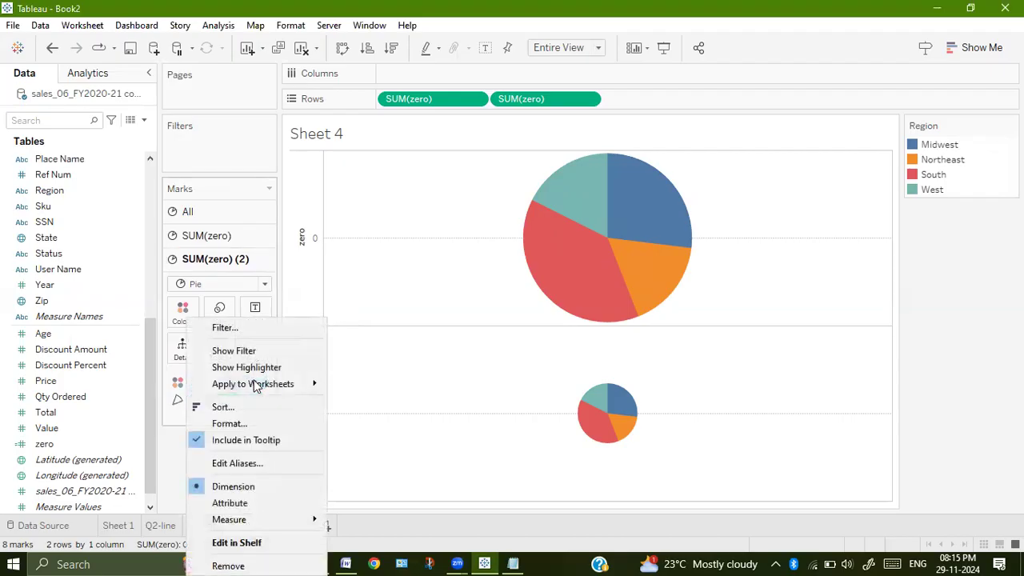
{"action": "left_click", "coordinate": [228, 565]}
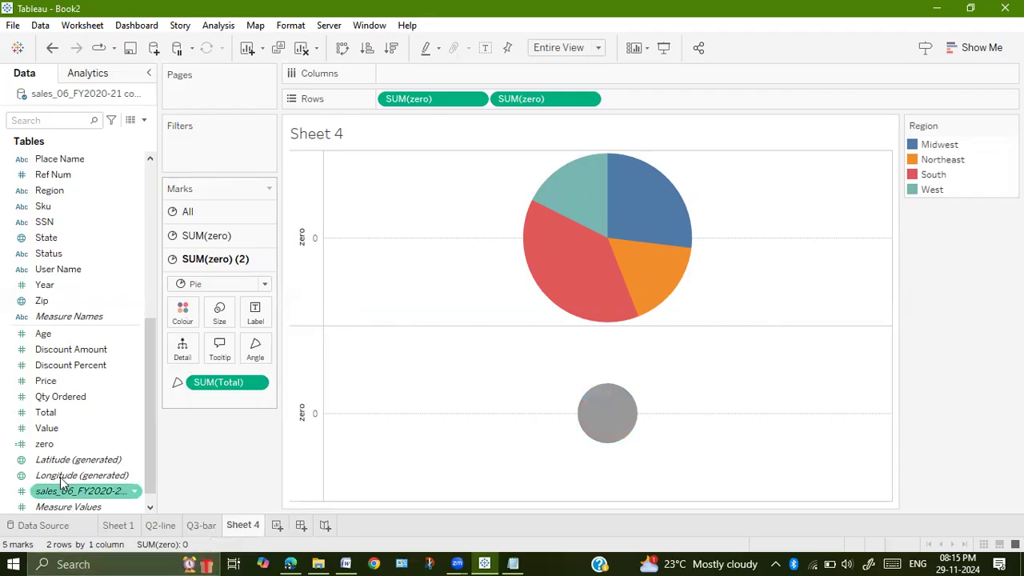
{"action": "left_click_drag", "start_coordinate": [58, 420], "coordinate": [254, 320]}
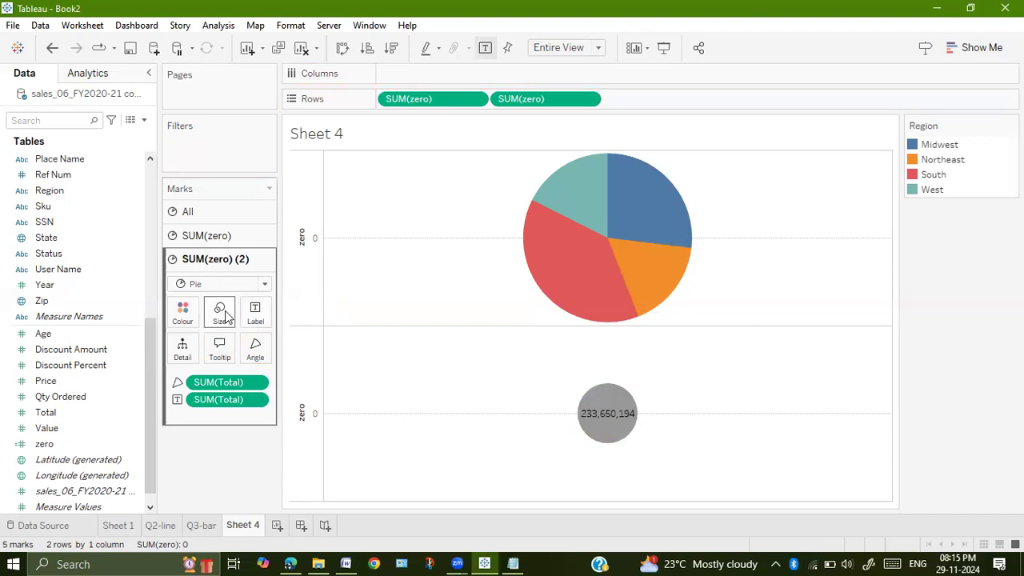
{"action": "right_click", "coordinate": [299, 391]}
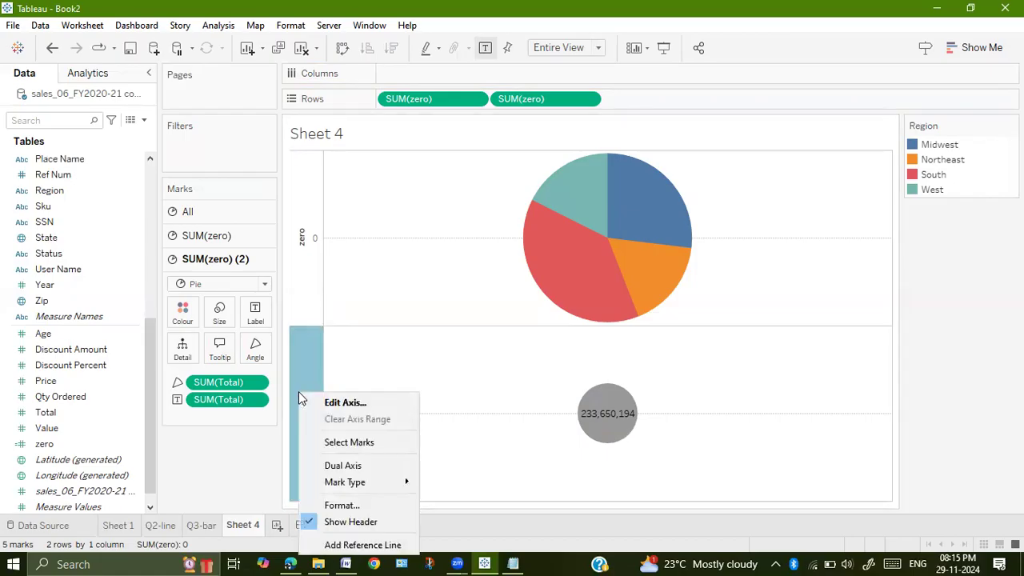
Step: Put both pies on a synchronised dual axis and hide the zero axis headers
{"action": "left_click", "coordinate": [321, 468]}
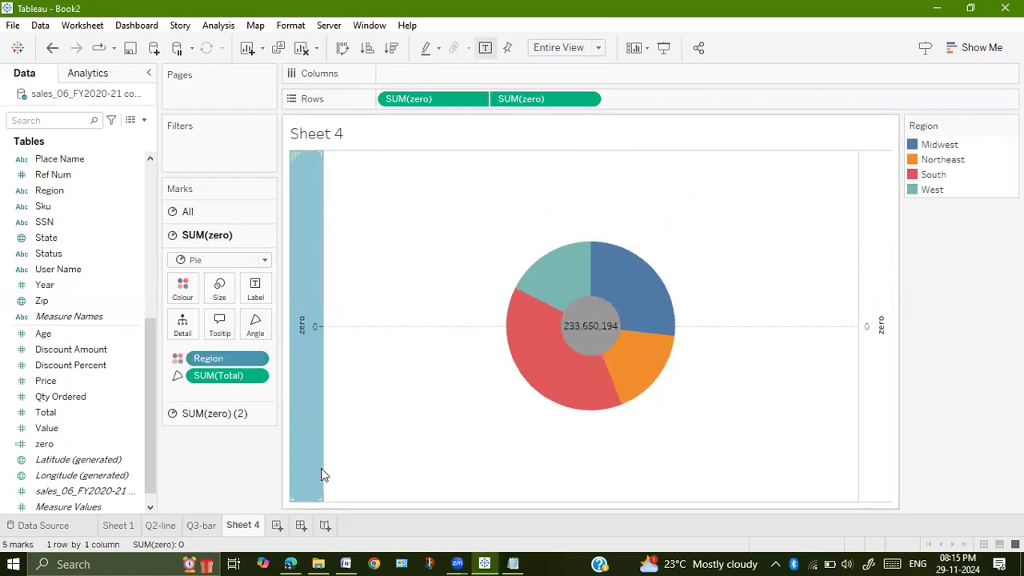
{"action": "right_click", "coordinate": [304, 390]}
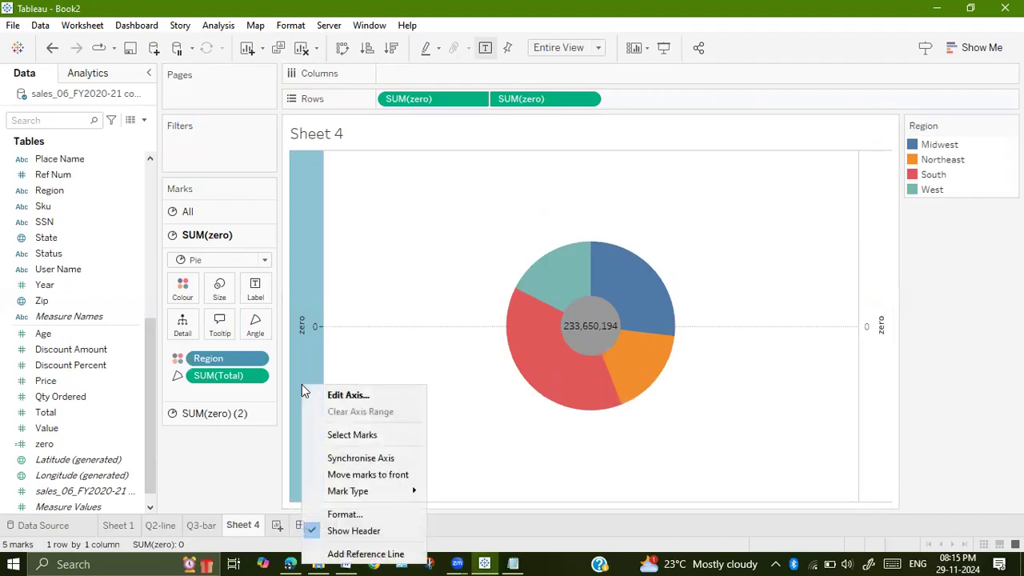
{"action": "left_click", "coordinate": [335, 461]}
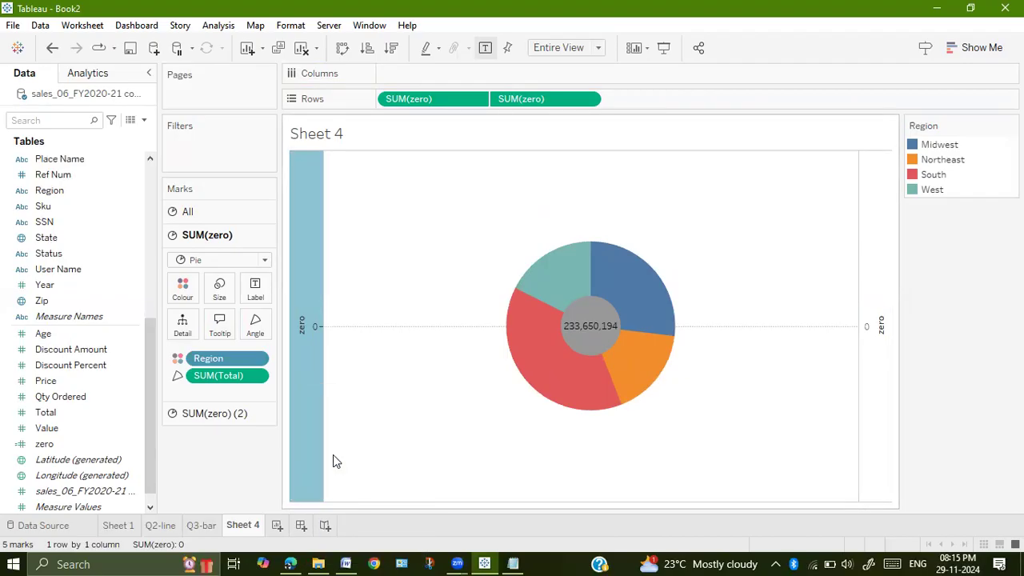
{"action": "right_click", "coordinate": [307, 355]}
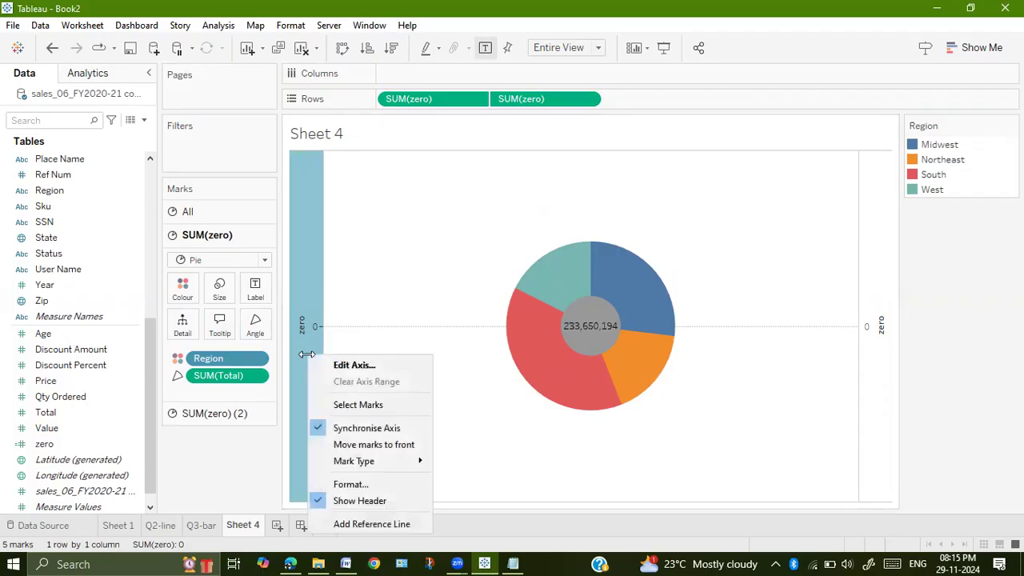
{"action": "left_click", "coordinate": [317, 501]}
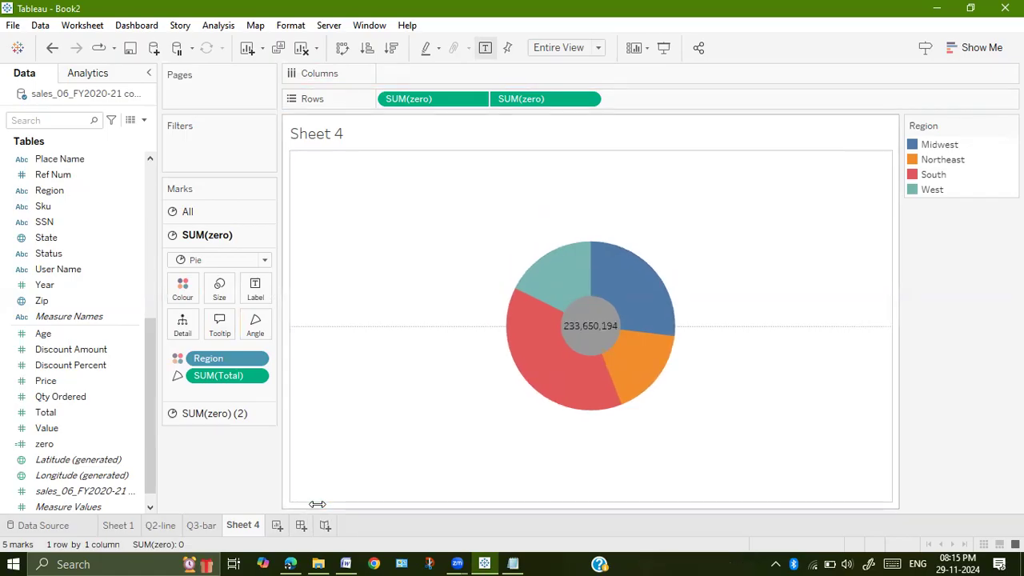
Step: Enlarge the SUM(zero) (2) centre circle until only a thin ring remains
{"action": "left_click", "coordinate": [213, 415]}
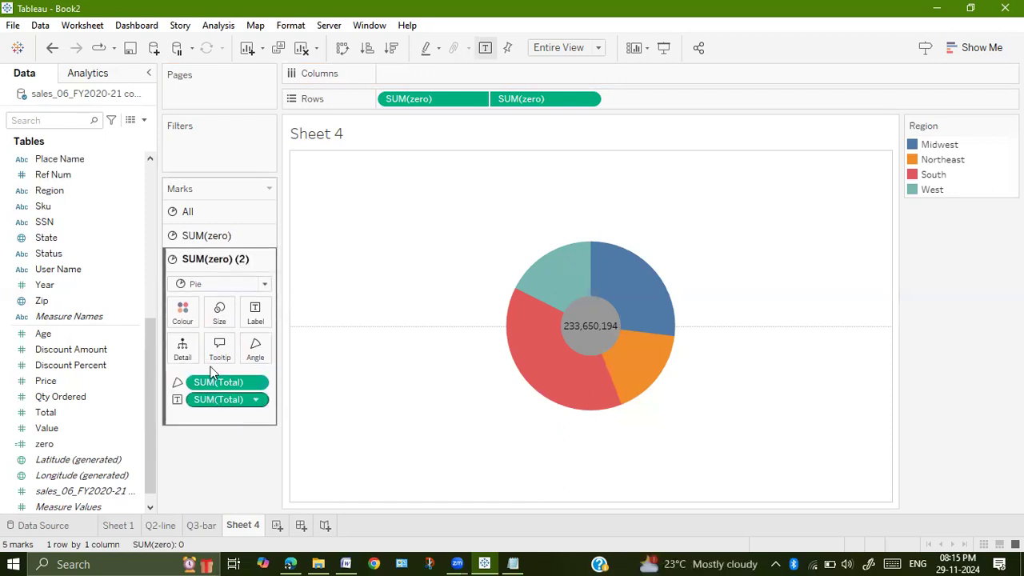
{"action": "left_click", "coordinate": [219, 314]}
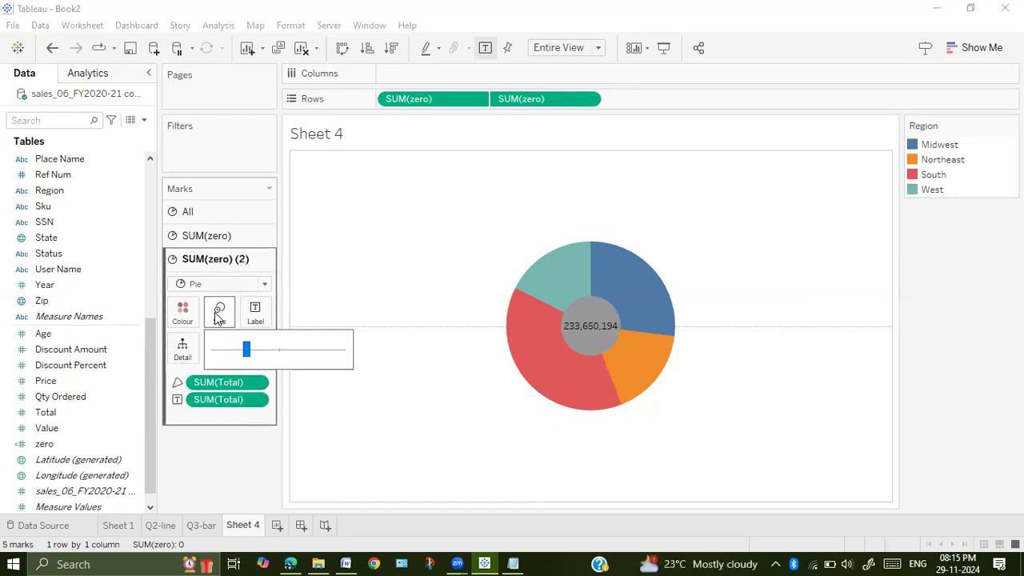
{"action": "left_click_drag", "start_coordinate": [246, 352], "coordinate": [258, 353]}
{"action": "left_click", "coordinate": [262, 350]}
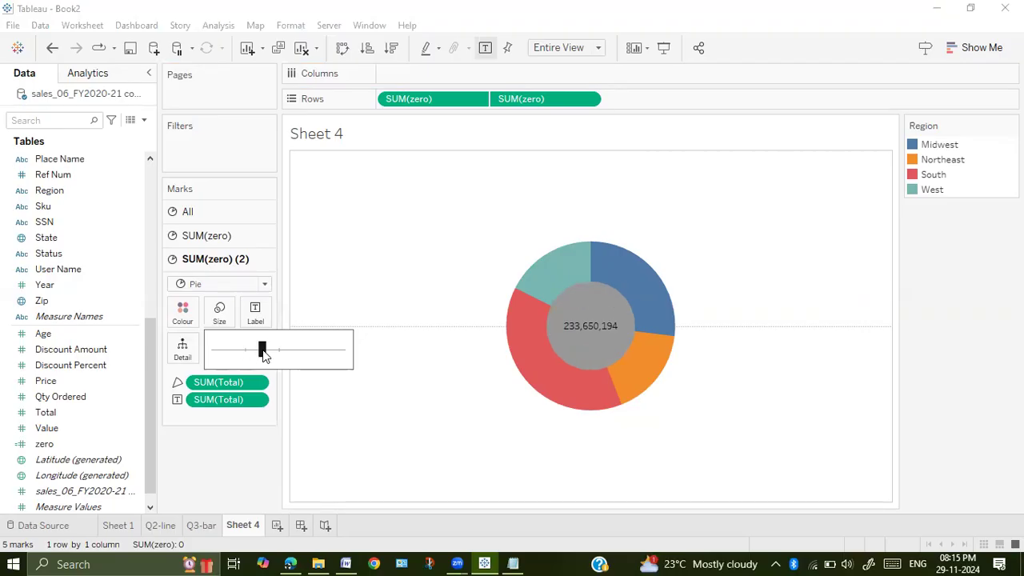
{"action": "left_click", "coordinate": [269, 352]}
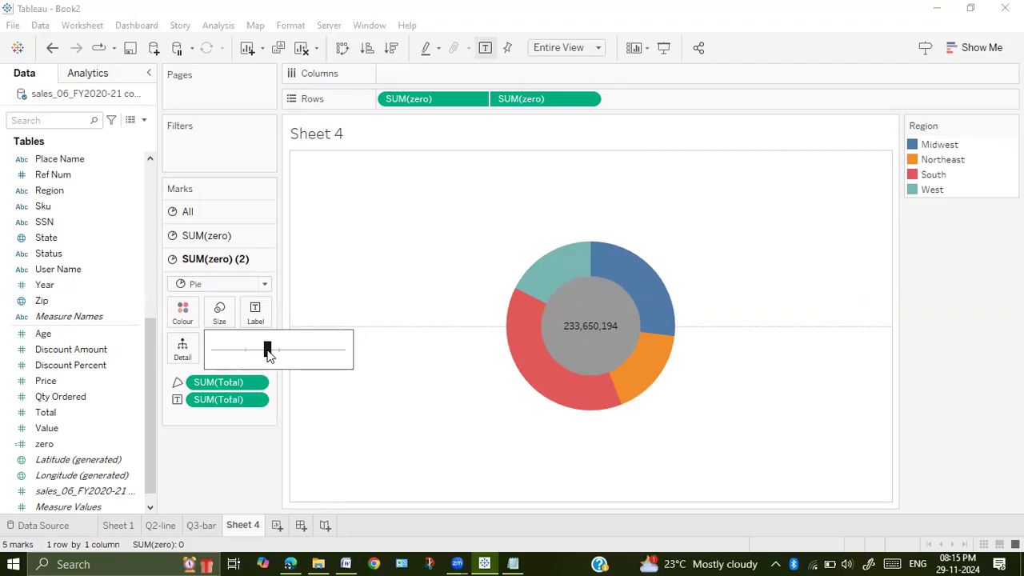
{"action": "left_click_drag", "start_coordinate": [269, 356], "coordinate": [280, 359]}
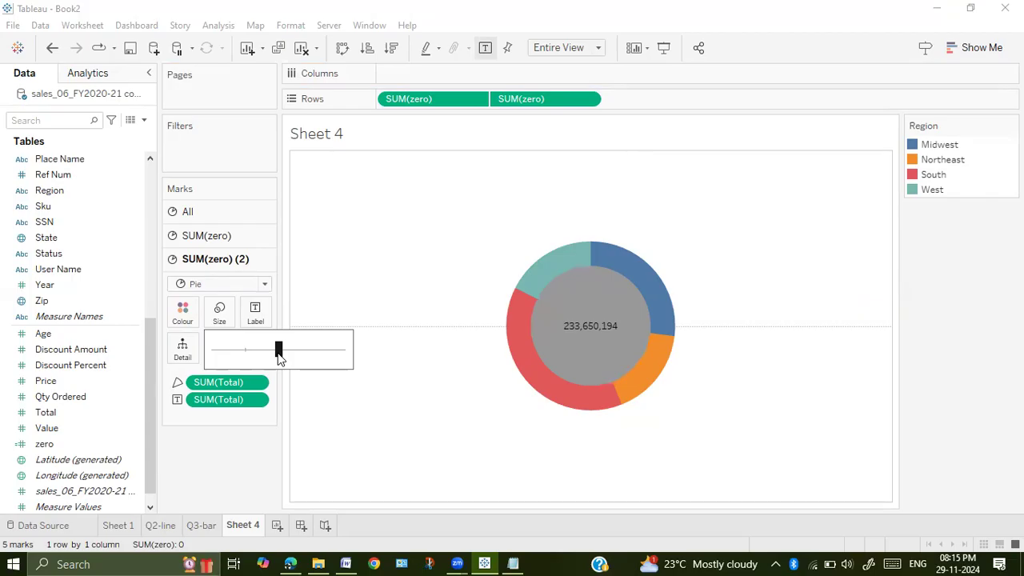
Step: Colour the centre circle white so the chart reads as a donut
{"action": "left_click", "coordinate": [191, 320]}
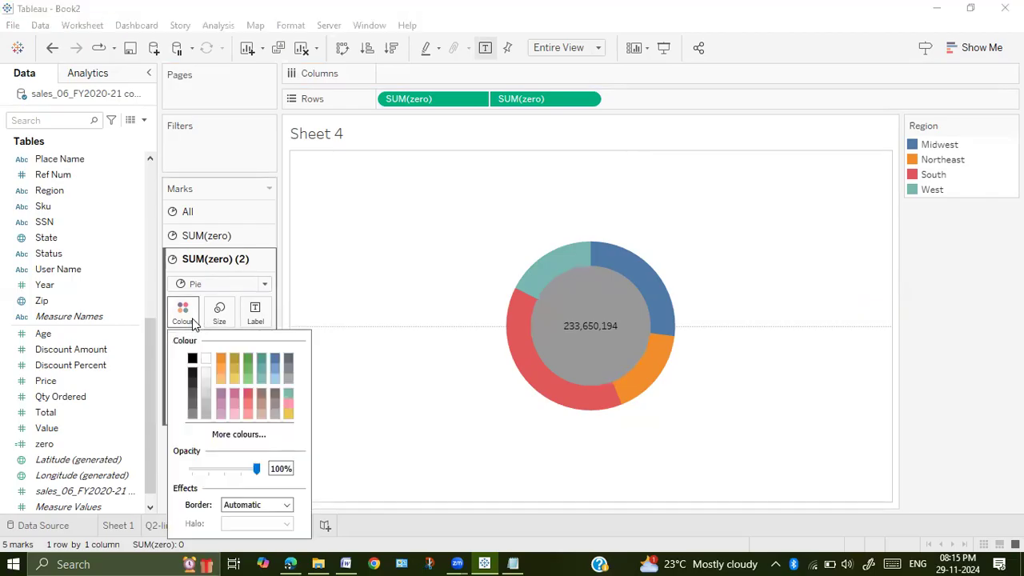
{"action": "left_click", "coordinate": [203, 359]}
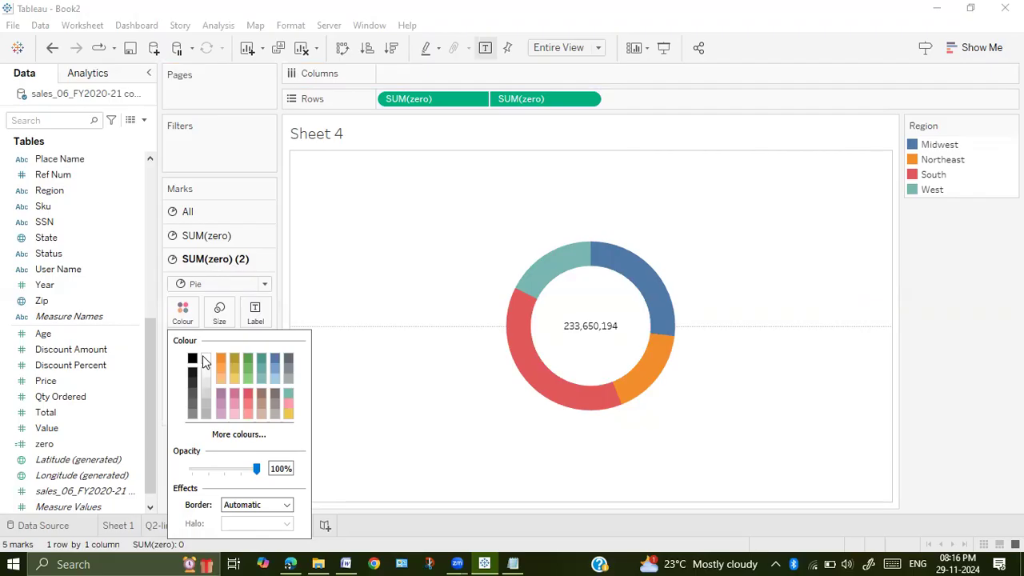
{"action": "left_click", "coordinate": [381, 394]}
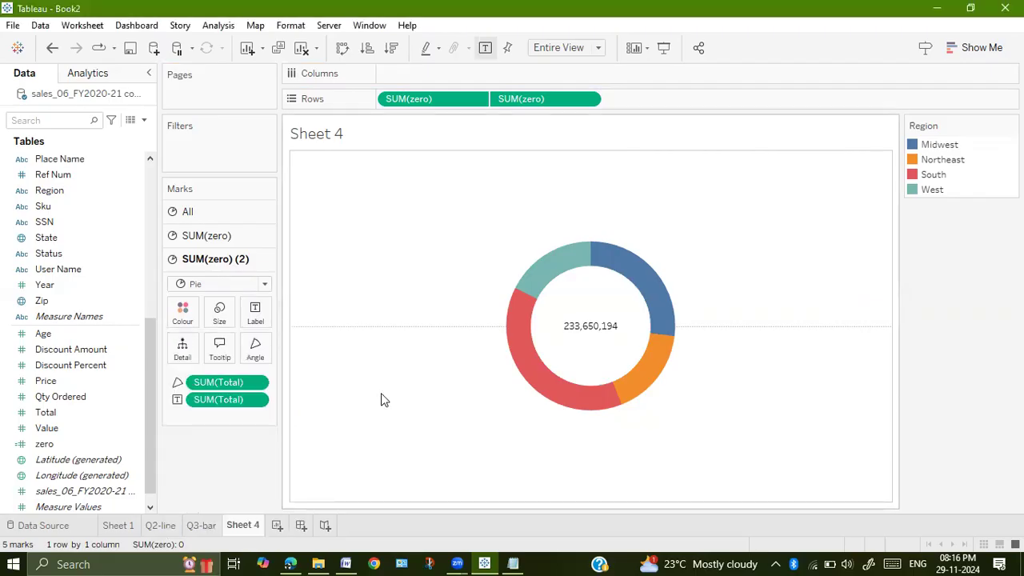
{"action": "left_click", "coordinate": [212, 233]}
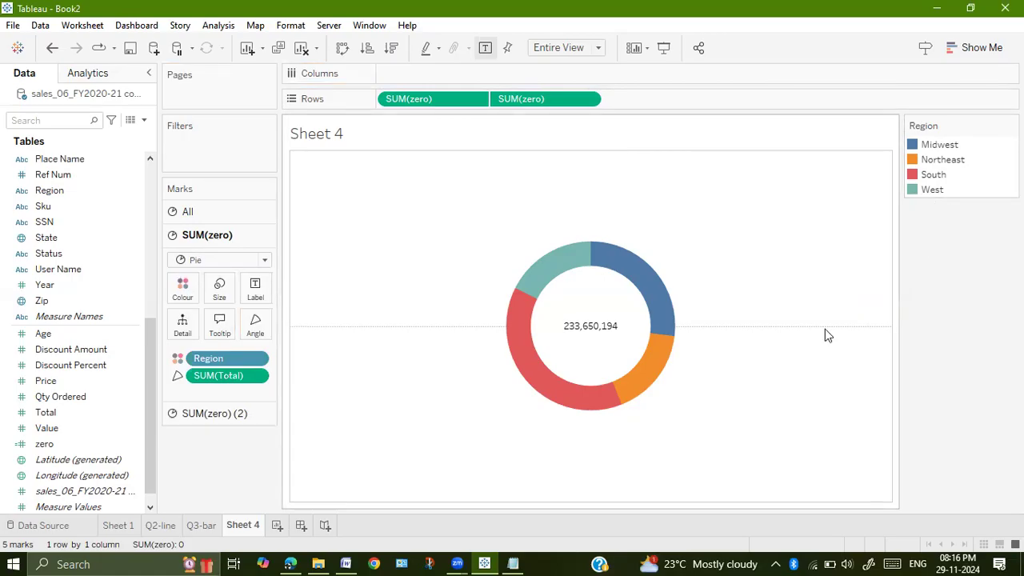
Step: Label the outer ring slices with Region and Total, e.g. South 89,647,850
{"action": "left_click_drag", "start_coordinate": [69, 192], "coordinate": [255, 286]}
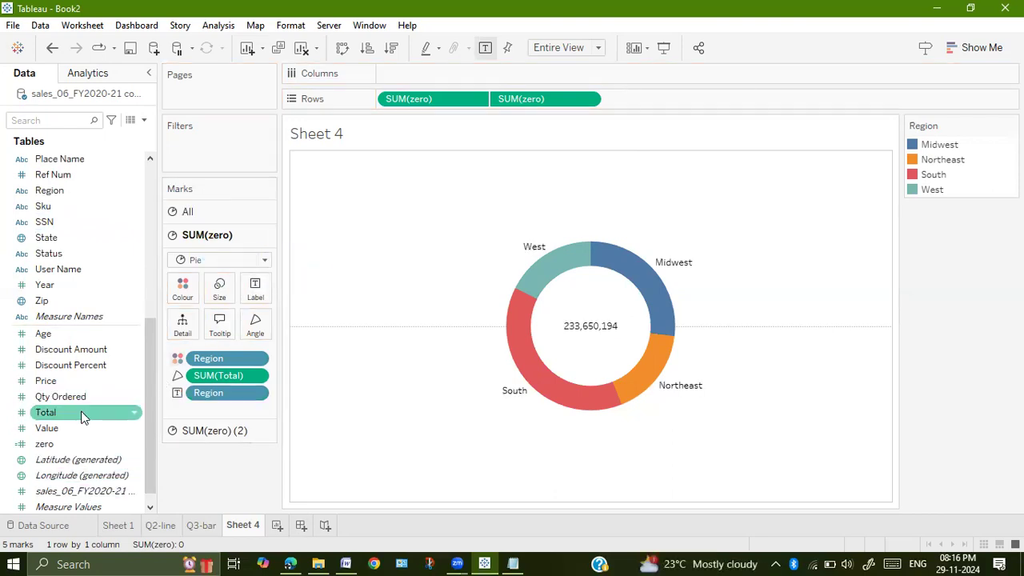
{"action": "left_click_drag", "start_coordinate": [84, 416], "coordinate": [254, 297]}
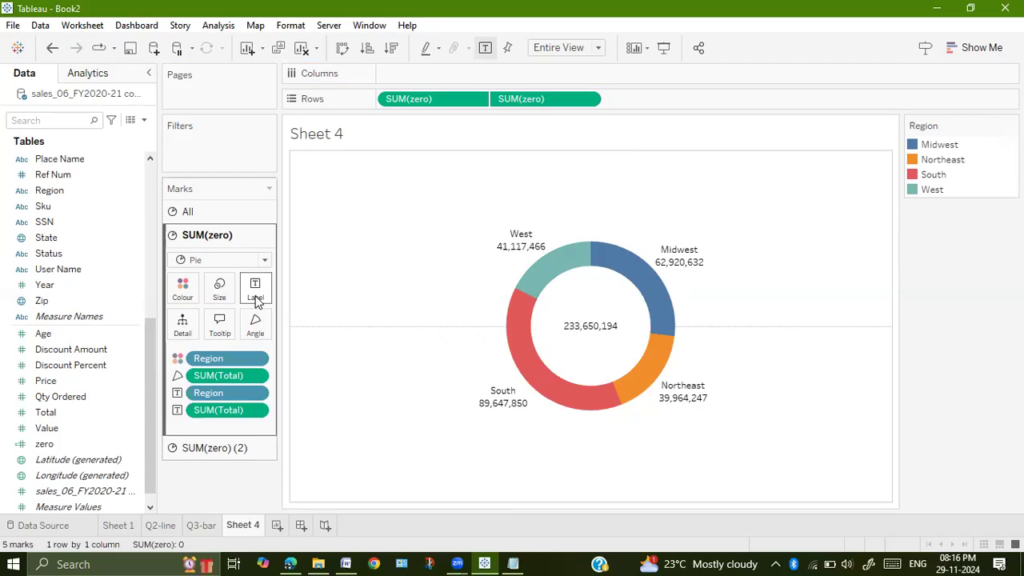
Step: Show the SUM(Total) slice labels as Percentage of Total, e.g. South 38.37%
{"action": "left_click", "coordinate": [258, 410]}
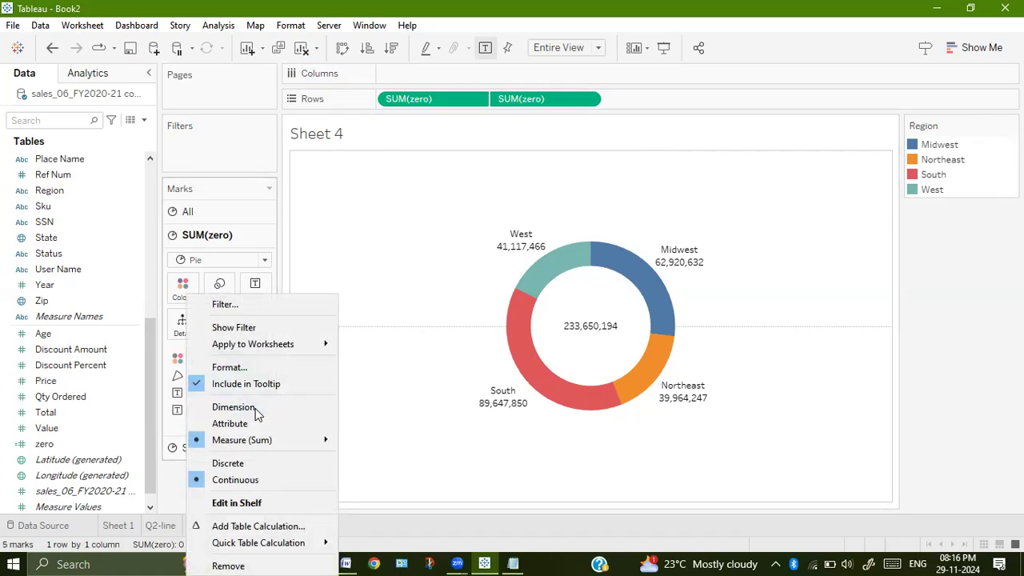
{"action": "left_click", "coordinate": [350, 392]}
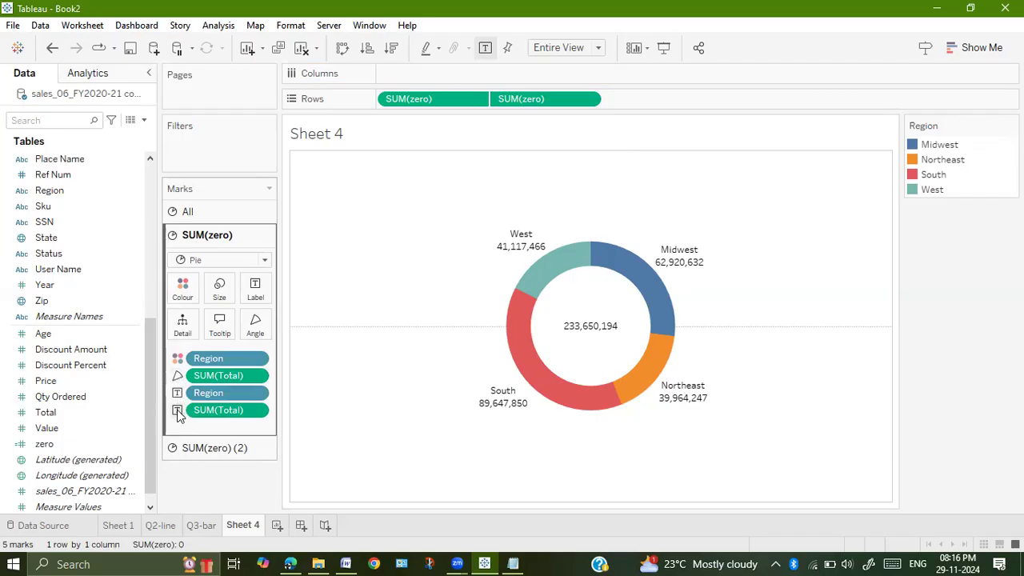
{"action": "left_click", "coordinate": [257, 412]}
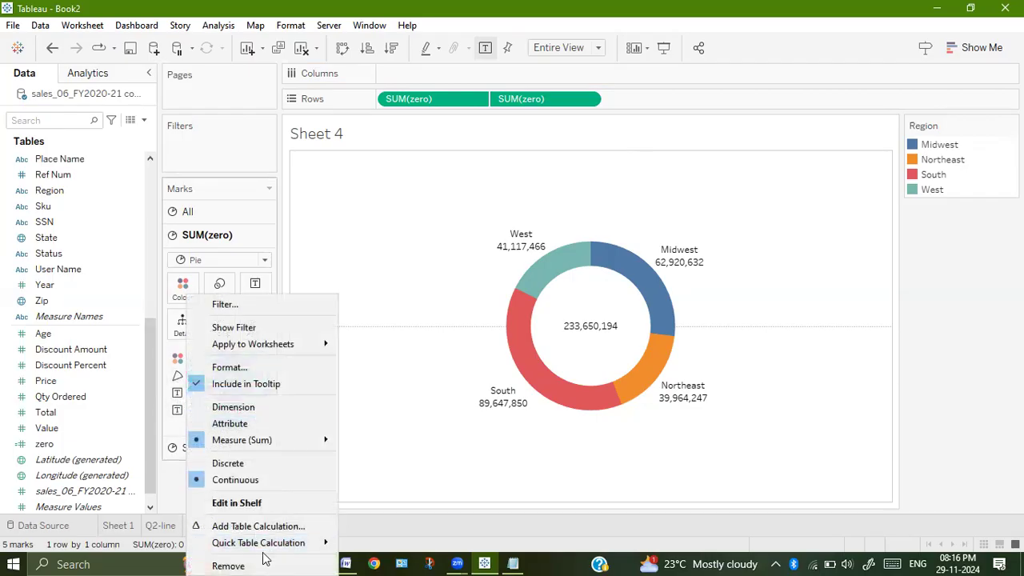
{"action": "mouse_move", "coordinate": [272, 549]}
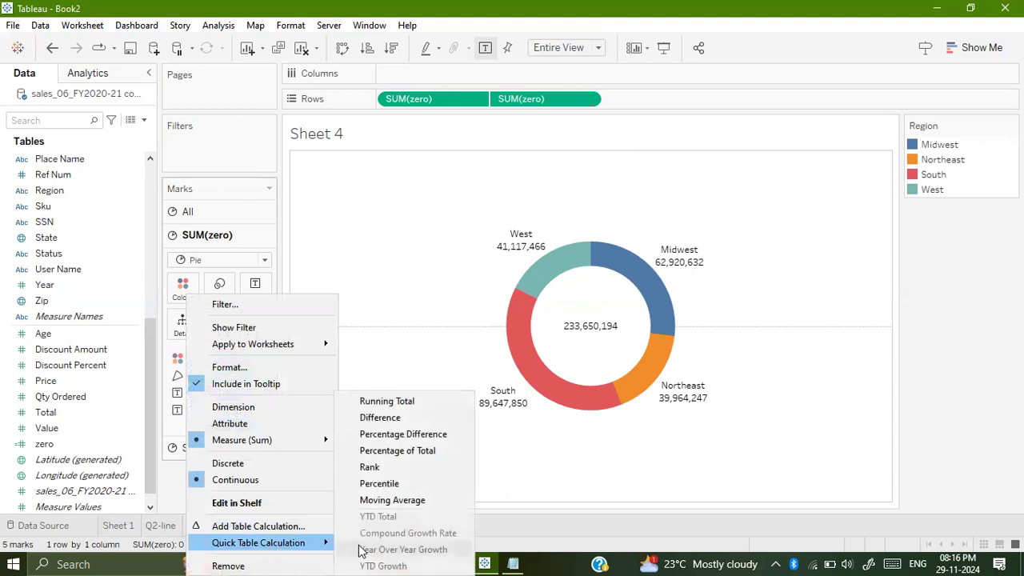
{"action": "left_click", "coordinate": [390, 452]}
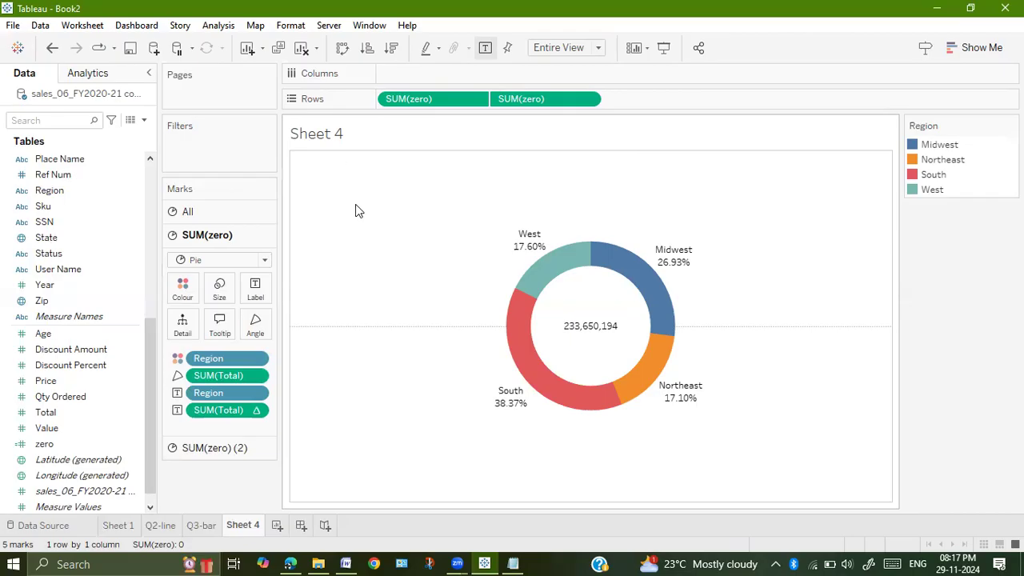
Step: Replace the default sheet title text with 'Region wise revenue'
{"action": "double_click", "coordinate": [328, 137]}
{"action": "key", "text": "ctrl+a"}
{"action": "key", "text": "BackSpace"}
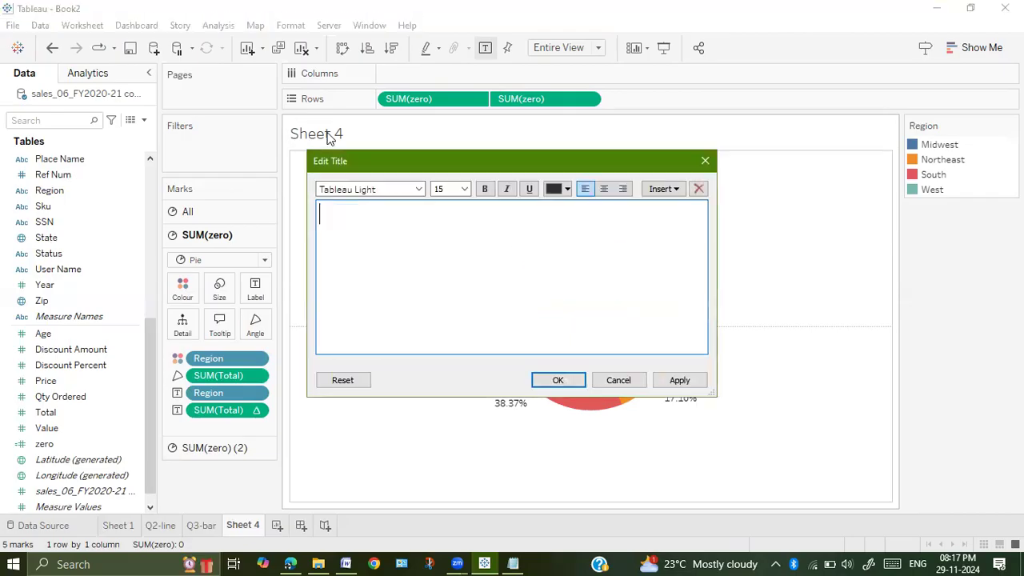
{"action": "type", "text": "Region wise re"}
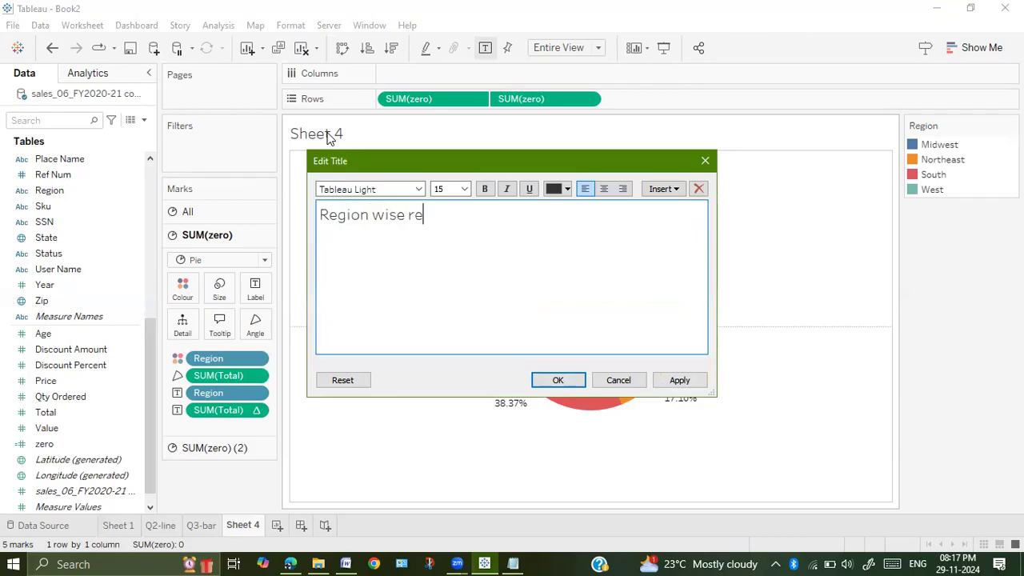
{"action": "type", "text": "venue"}
Step: Make the title centred, bold and blue, and apply the formatting
{"action": "key", "text": "ctrl+a"}
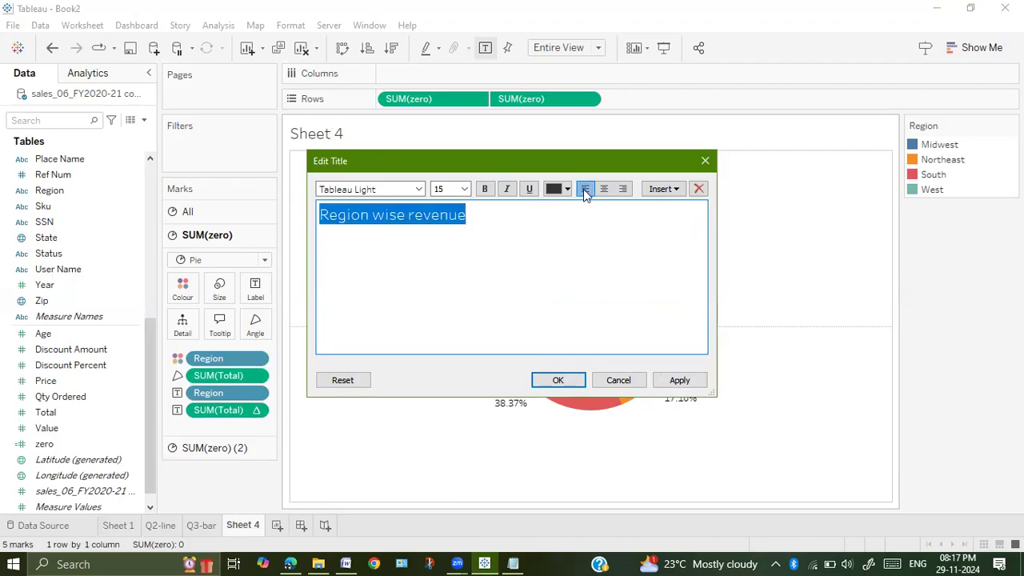
{"action": "left_click", "coordinate": [604, 189]}
{"action": "left_click", "coordinate": [485, 192]}
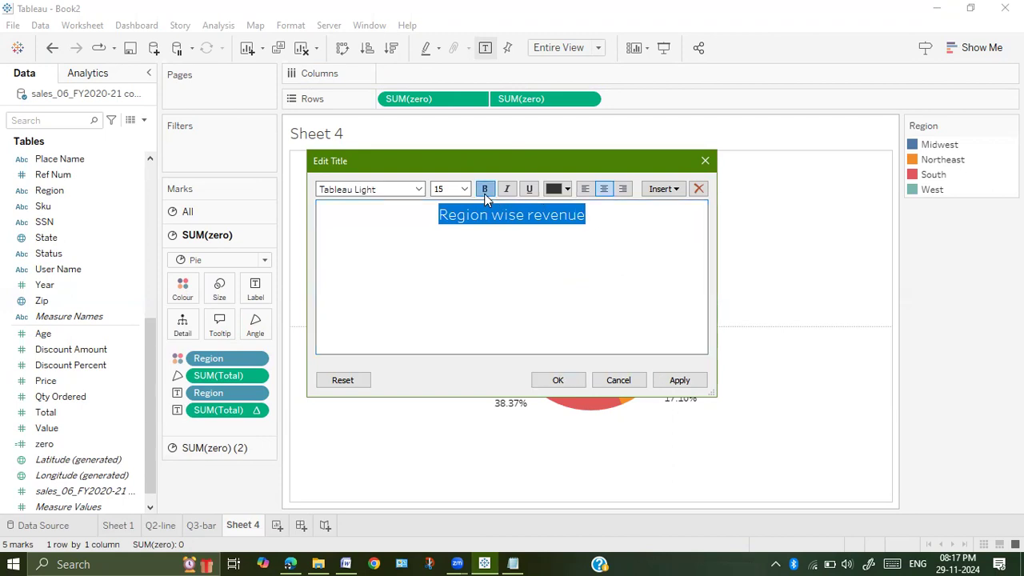
{"action": "left_click", "coordinate": [568, 190]}
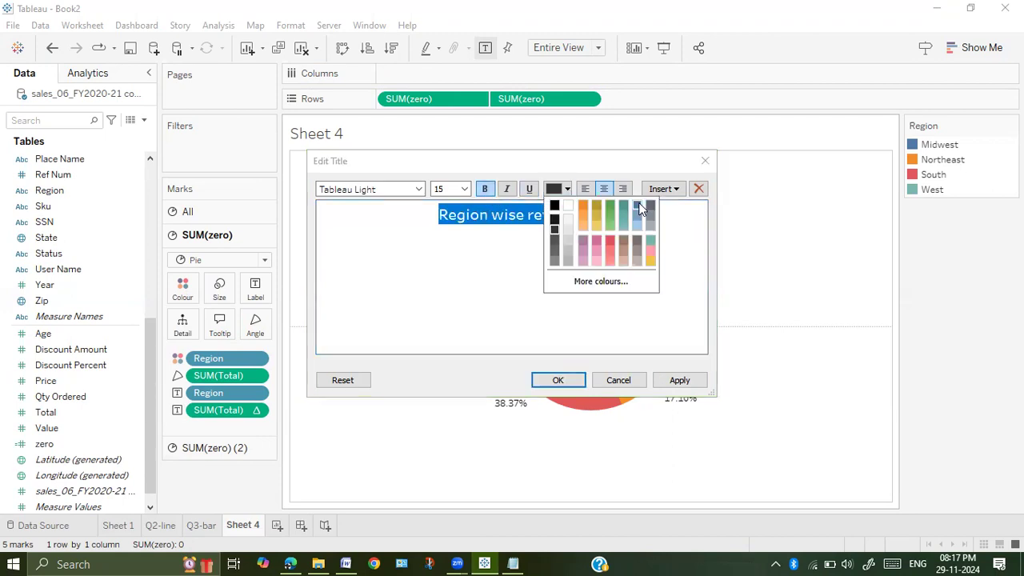
{"action": "left_click", "coordinate": [563, 227]}
{"action": "left_click", "coordinate": [679, 381]}
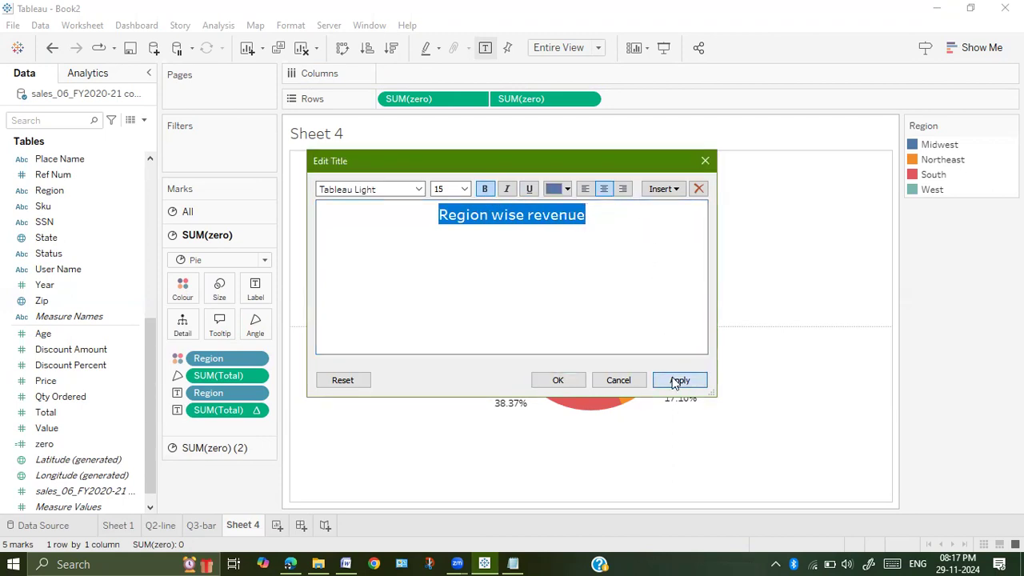
{"action": "left_click", "coordinate": [559, 380]}
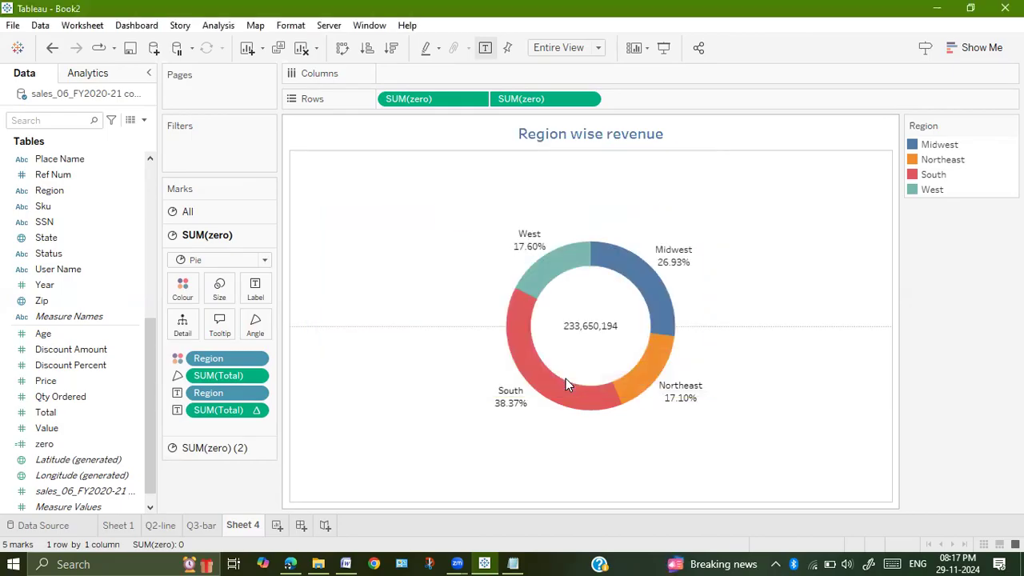
Step: Rename the Sheet 4 worksheet tab to 'Q4-donut'
{"action": "right_click", "coordinate": [242, 525]}
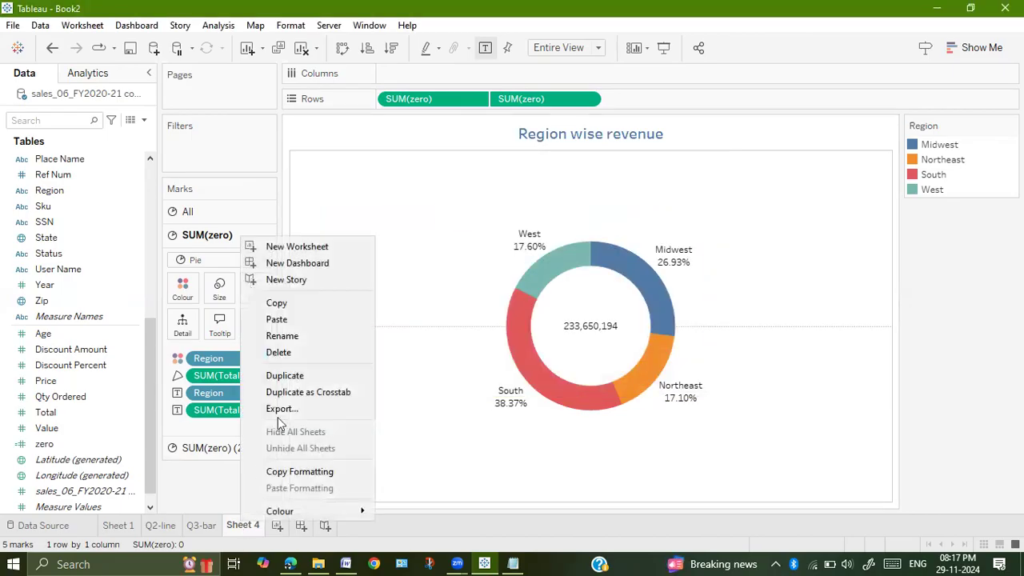
{"action": "left_click", "coordinate": [294, 337]}
{"action": "type", "text": "Q"}
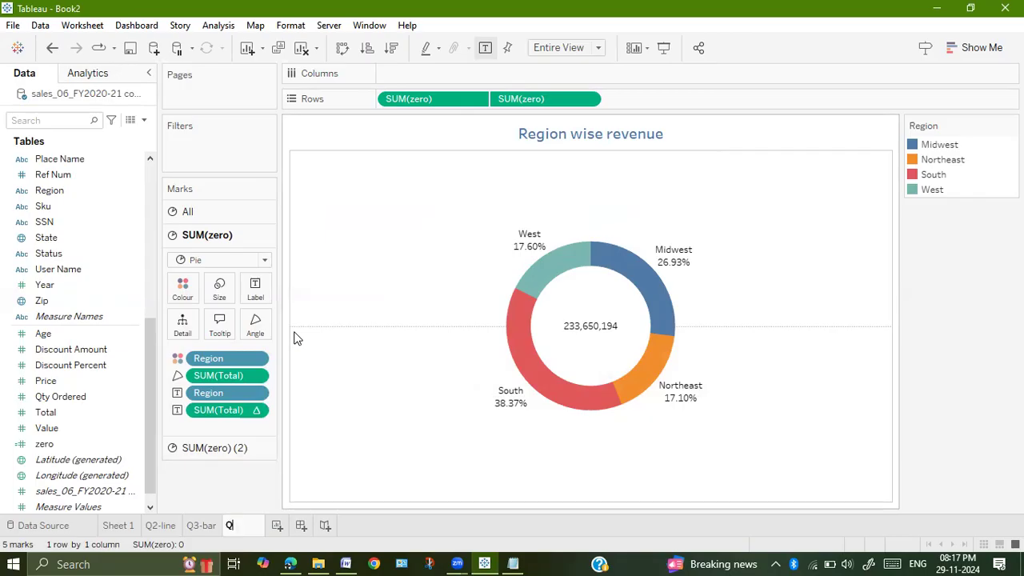
{"action": "type", "text": "4-pie"}
{"action": "key", "text": "BackSpace"}
{"action": "key", "text": "BackSpace"}
{"action": "key", "text": "BackSpace"}
{"action": "type", "text": "donut"}
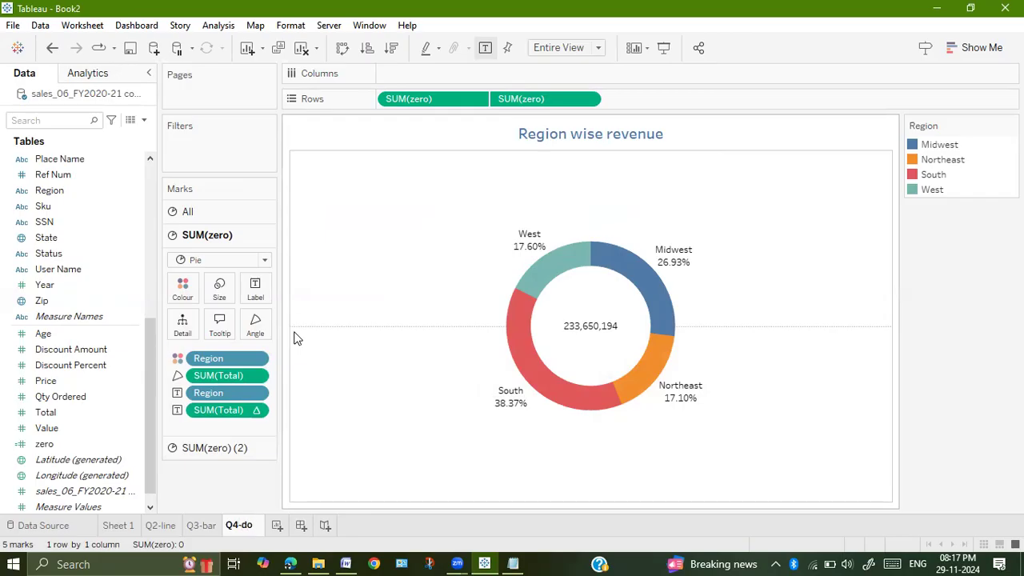